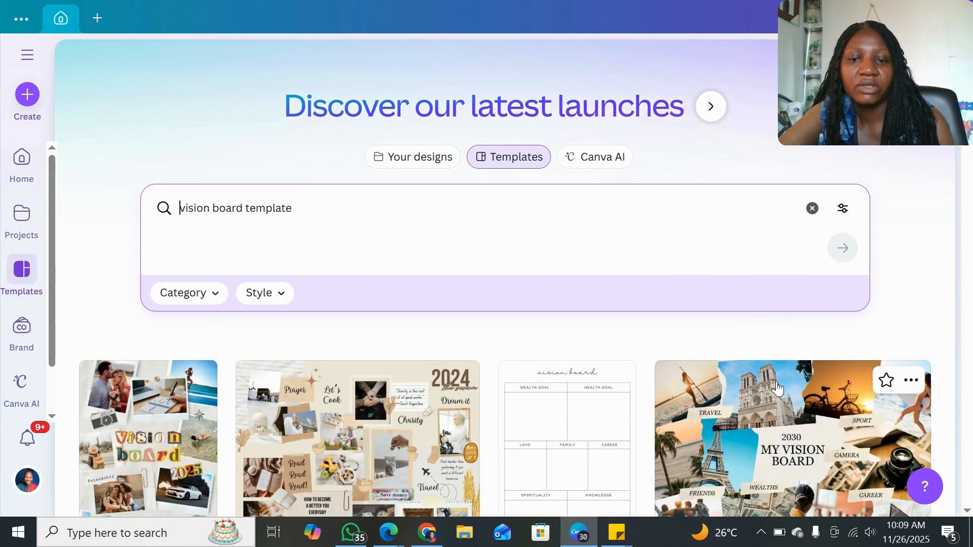
Step: Filter the vision board template results by the Aesthetic style
left_click(265, 294)
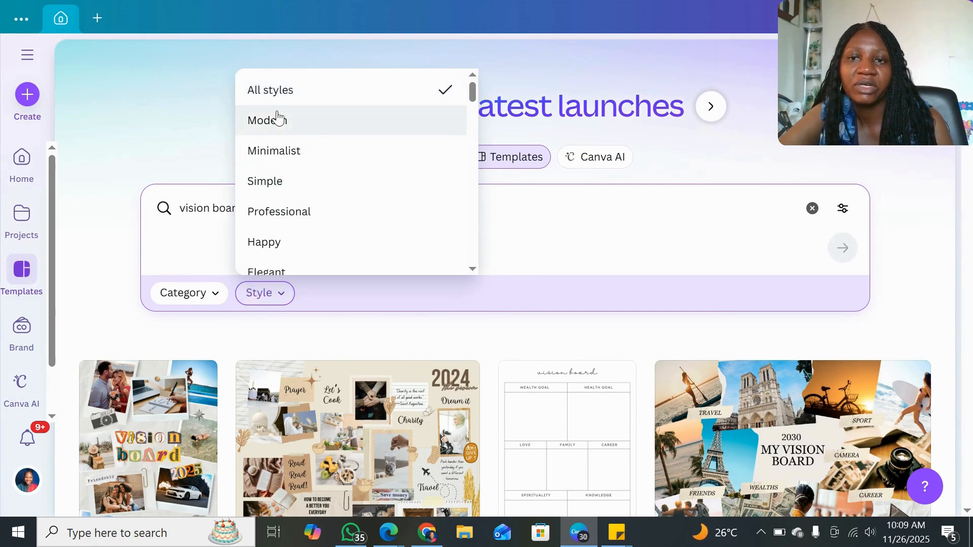
left_click(473, 269)
scroll(475, 269, "down", 6)
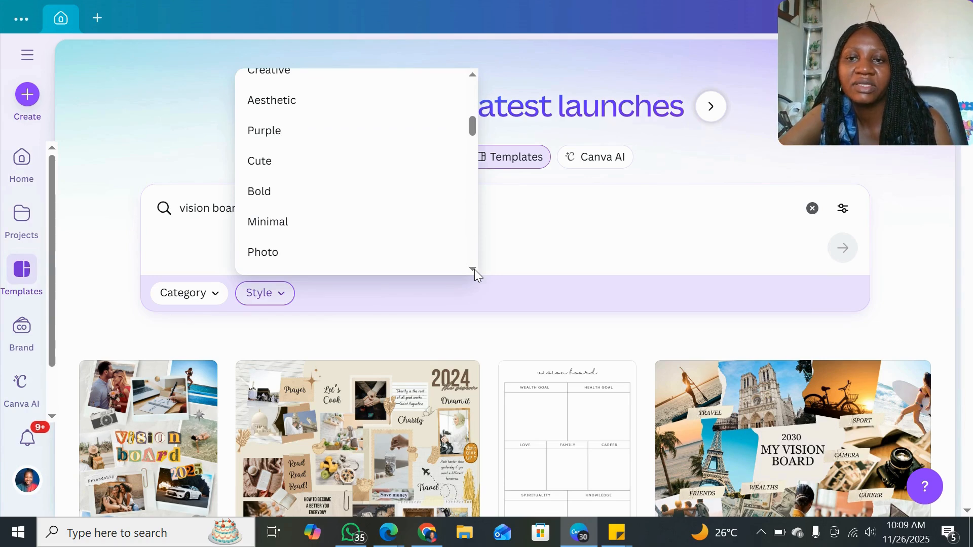
left_click(280, 106)
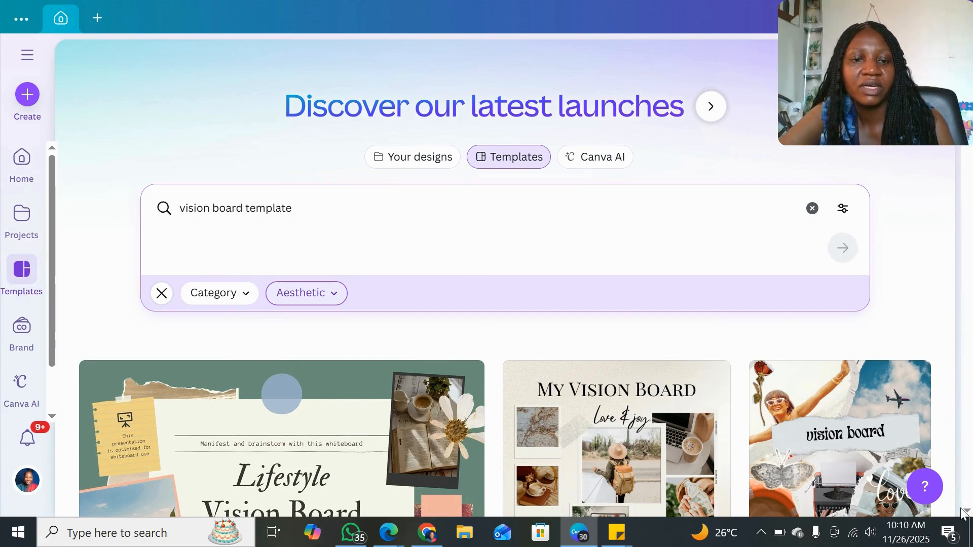
Step: Browse the results and open the Beige Neutral Minimalist Grid Photo Collage Autumn wallpaper template for customizing
scroll(965, 509, "down", 8)
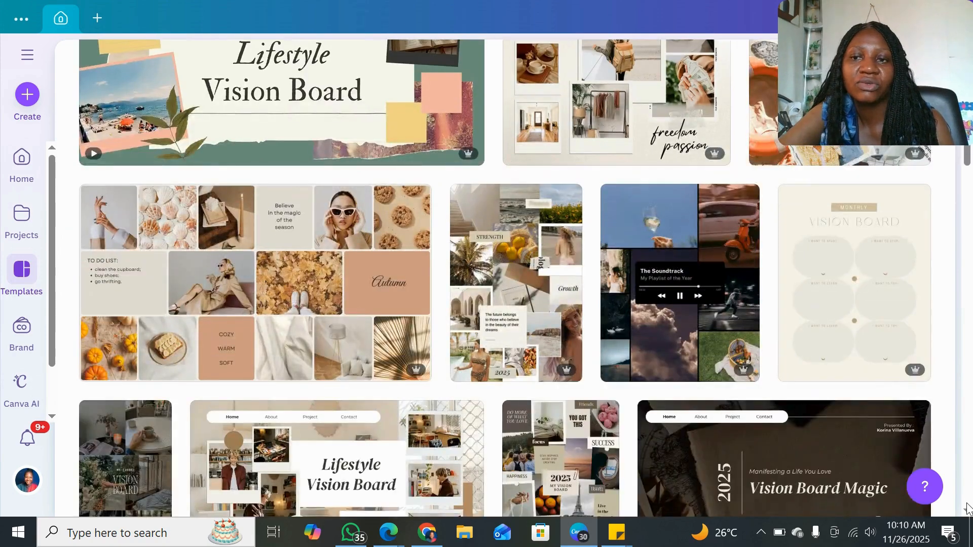
scroll(967, 508, "down", 7)
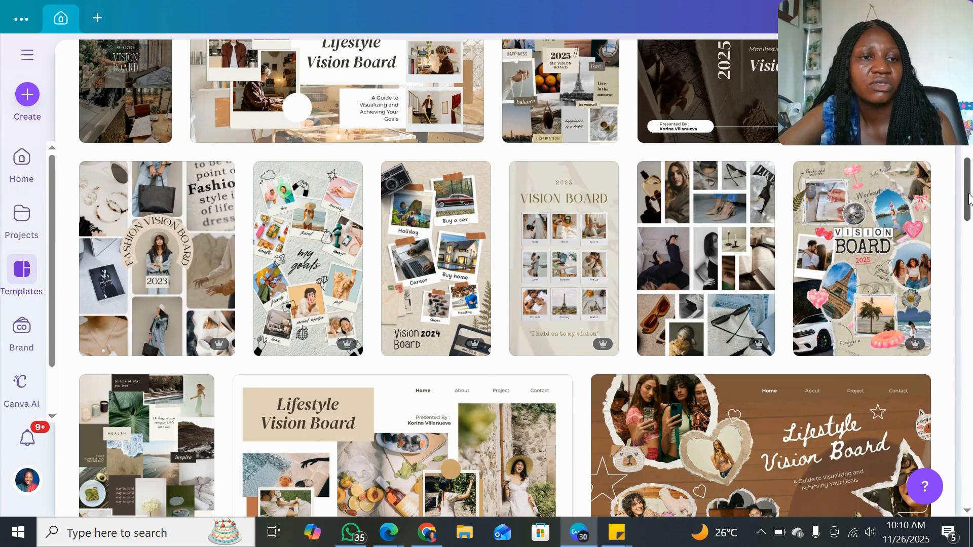
scroll(969, 198, "up", 3)
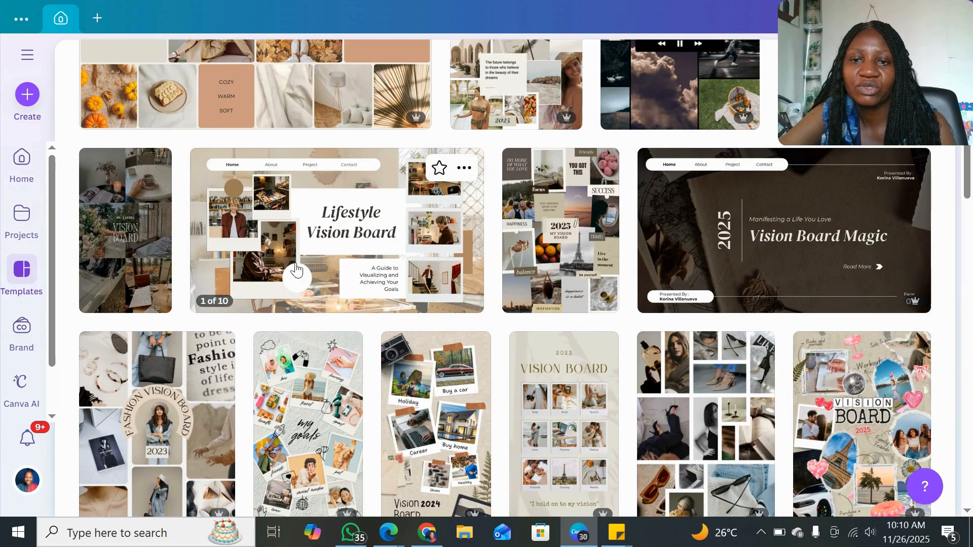
left_click(270, 92)
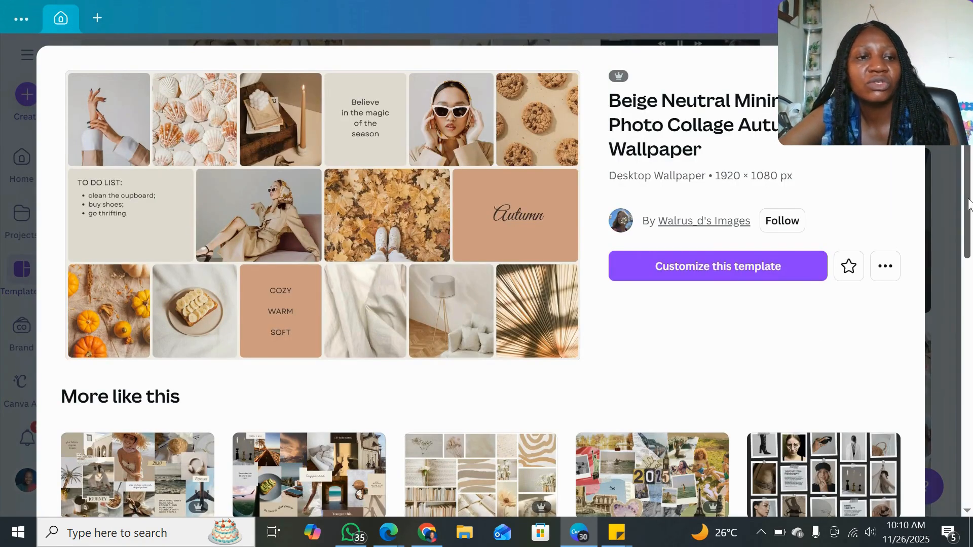
left_click_drag(967, 197, 968, 140)
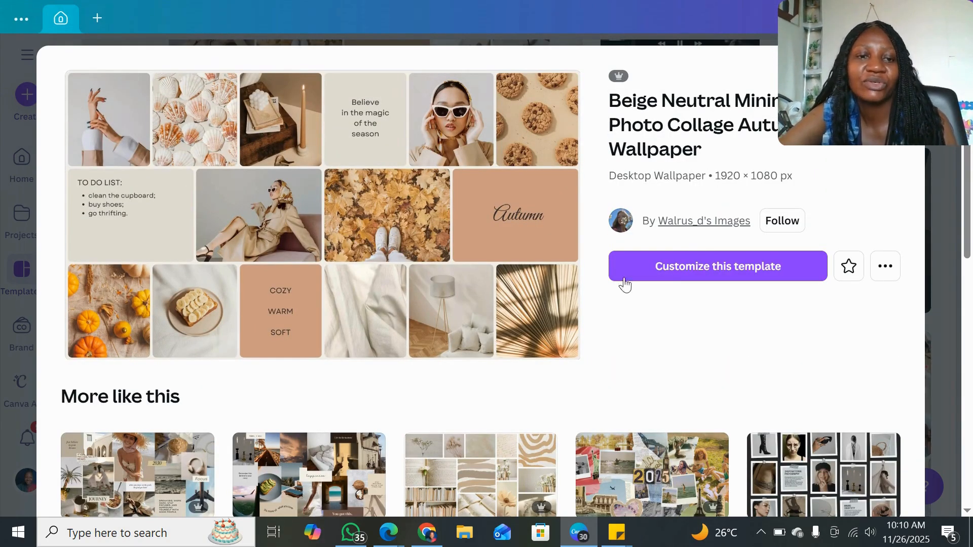
left_click(669, 272)
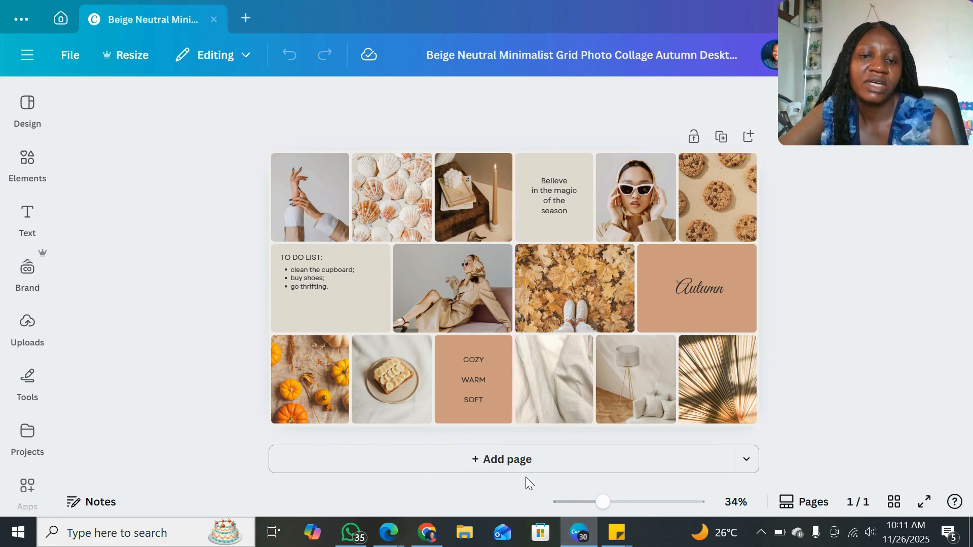
Step: Add a blank second page to the design and insert a default text box on it
left_click(509, 466)
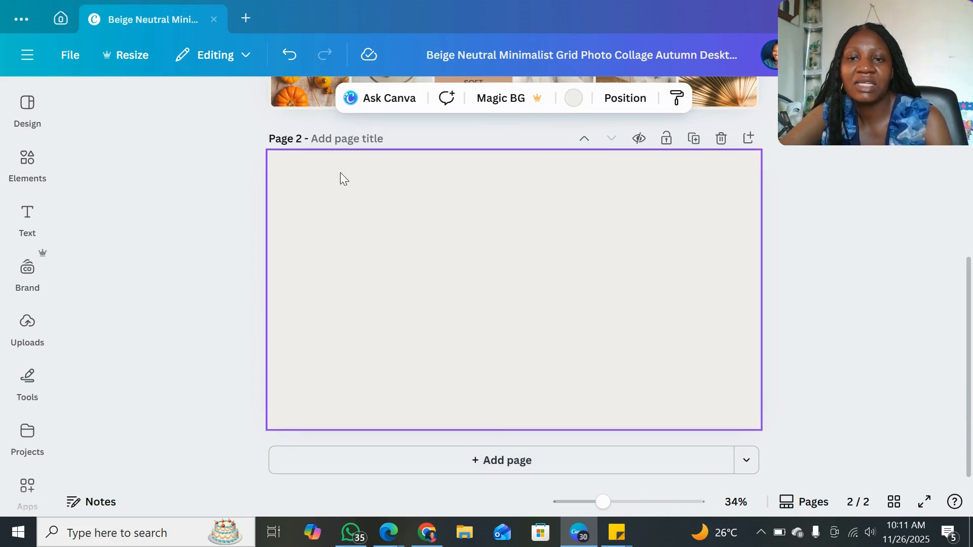
left_click(28, 218)
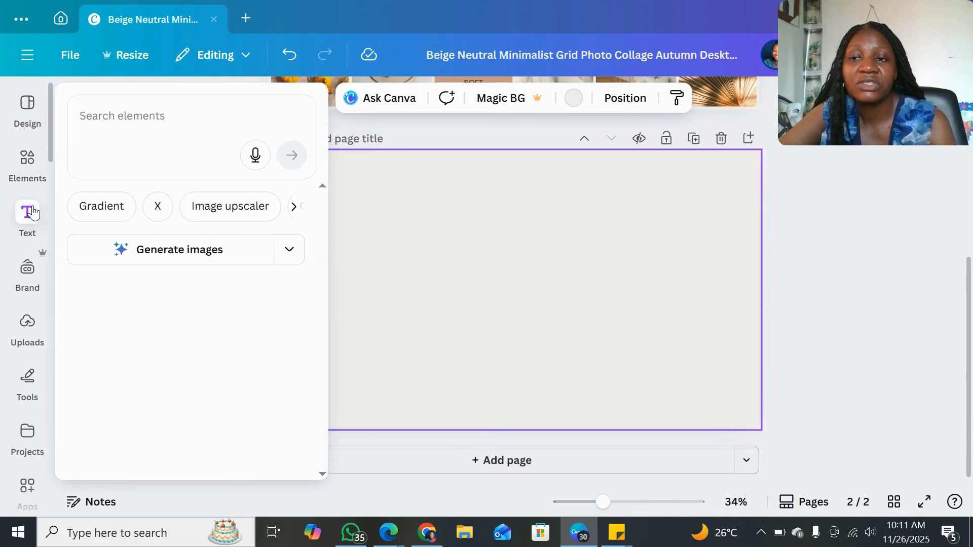
left_click(244, 161)
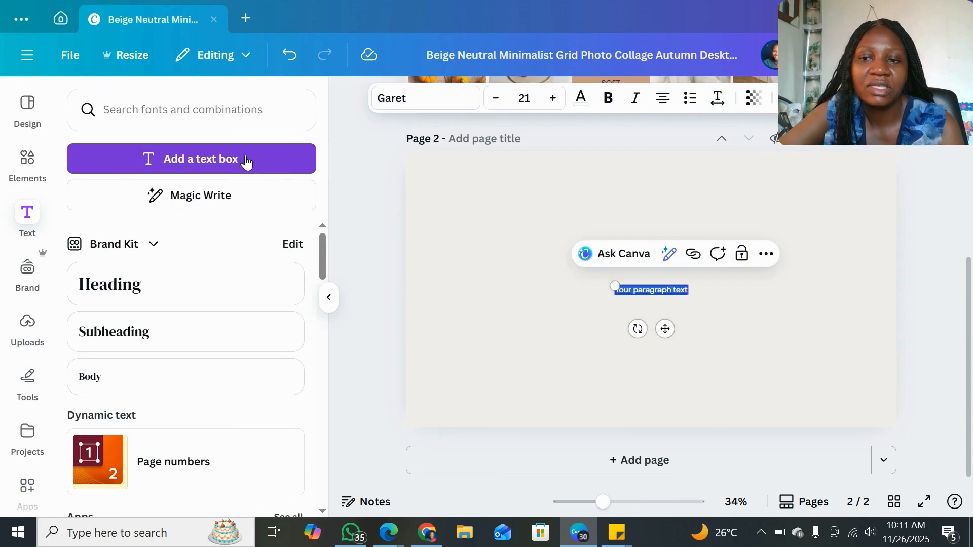
Step: Add a heading reading "2026 Vision Board" near page 2's upper edge, widen it to one line and enlarge it to about size 45.6
left_click(111, 304)
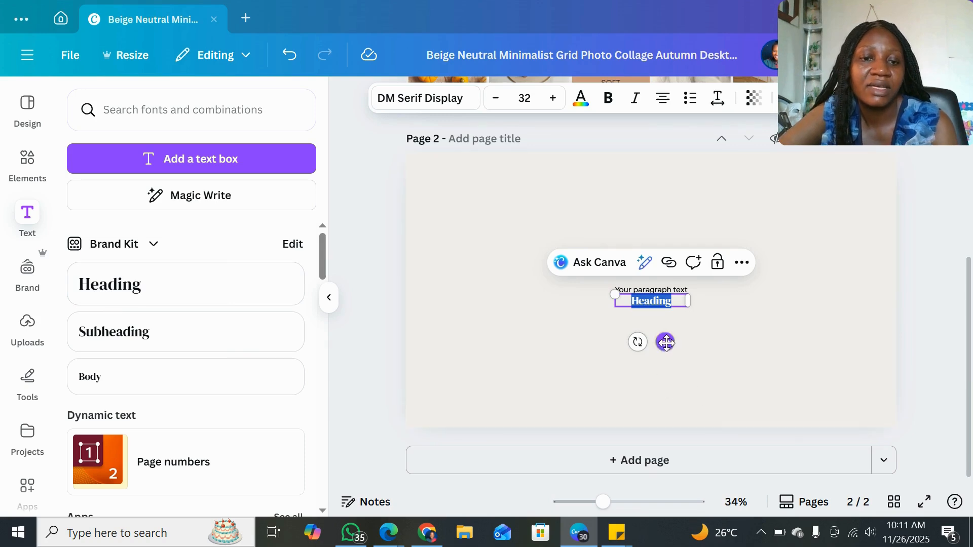
left_click_drag(665, 342, 629, 214)
type("V")
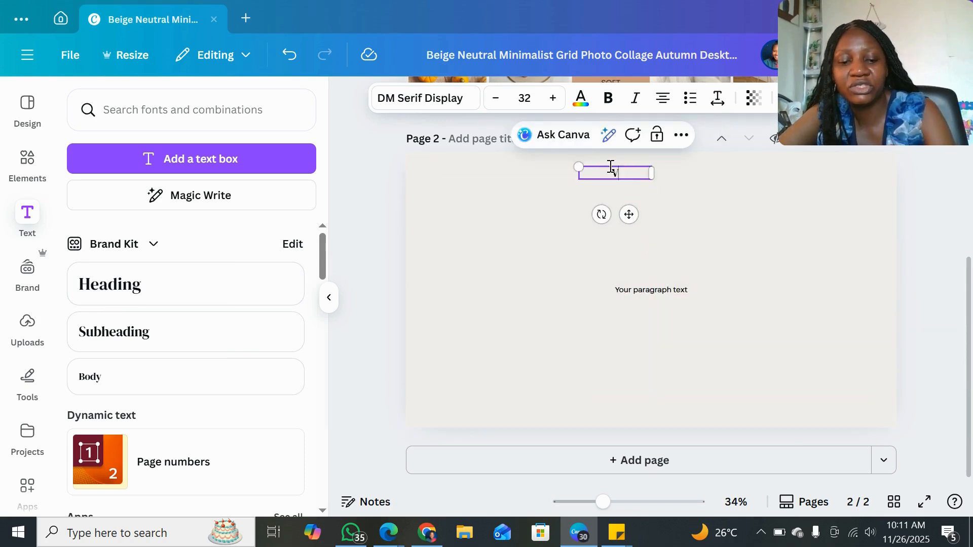
key("BackSpace")
key("BackSpace")
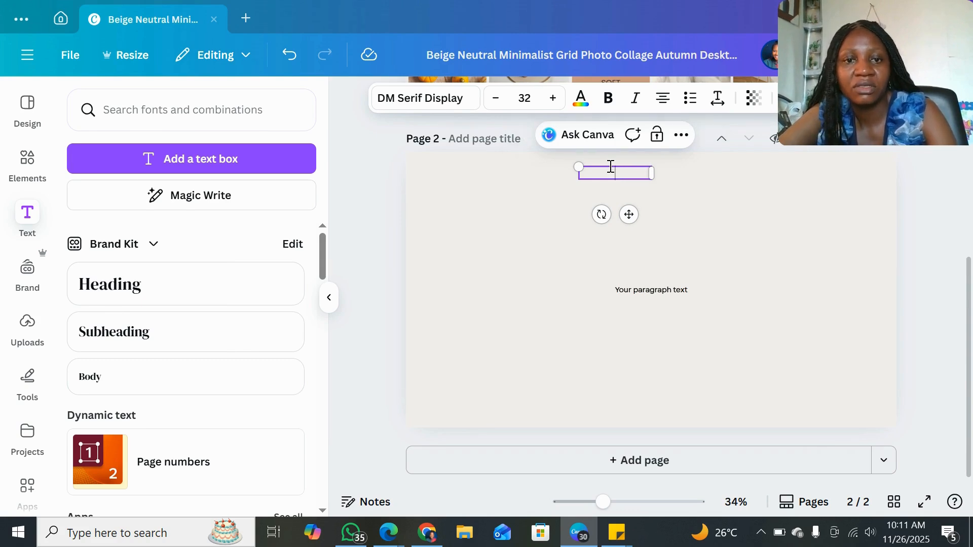
type("202")
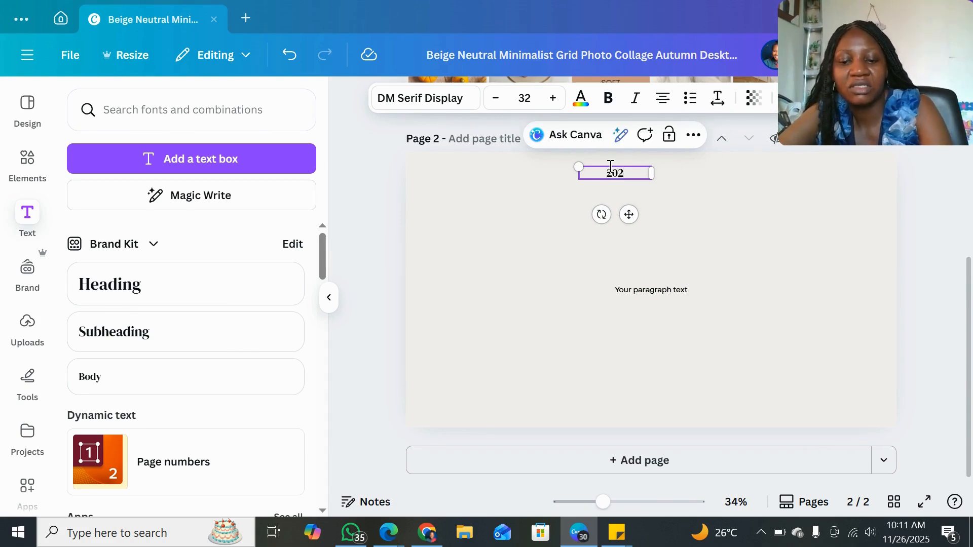
type("6 Vision")
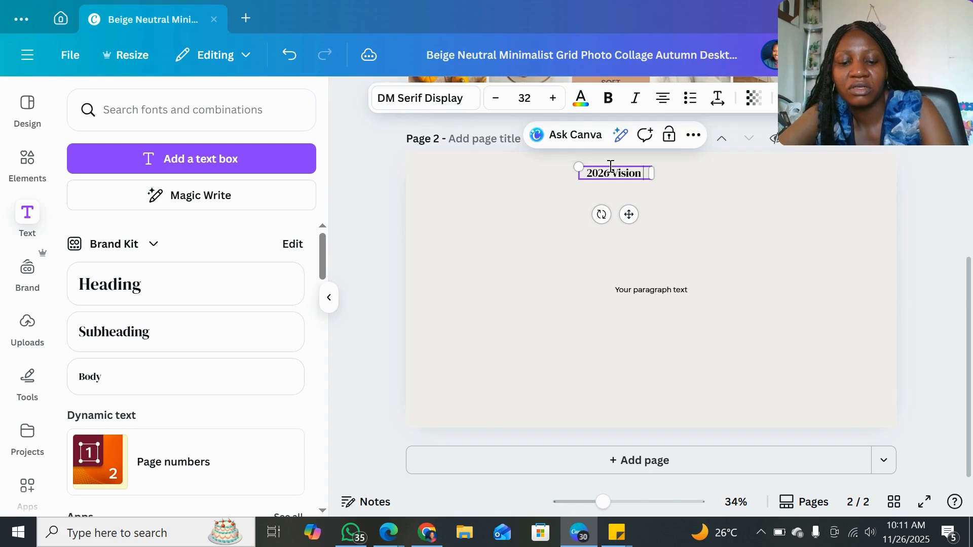
type(" Board")
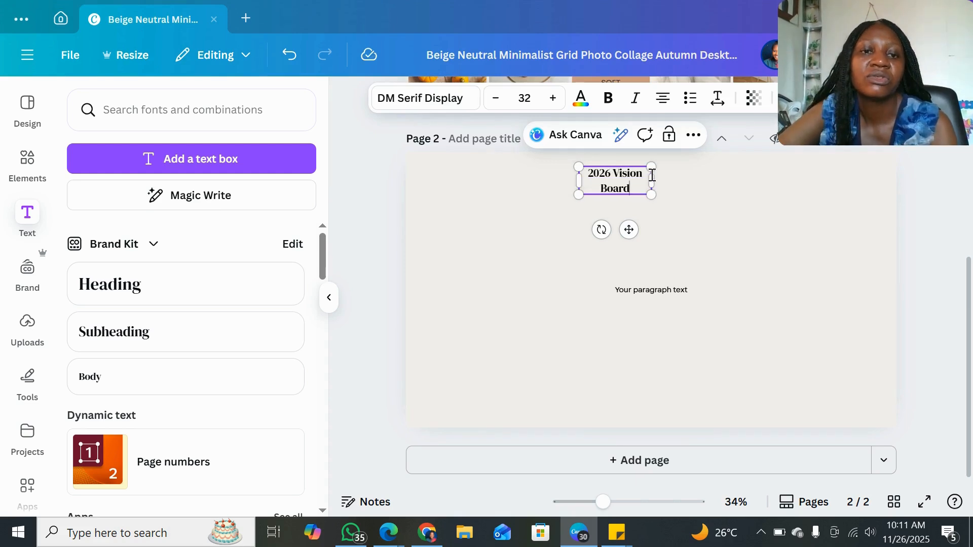
left_click_drag(657, 177, 728, 174)
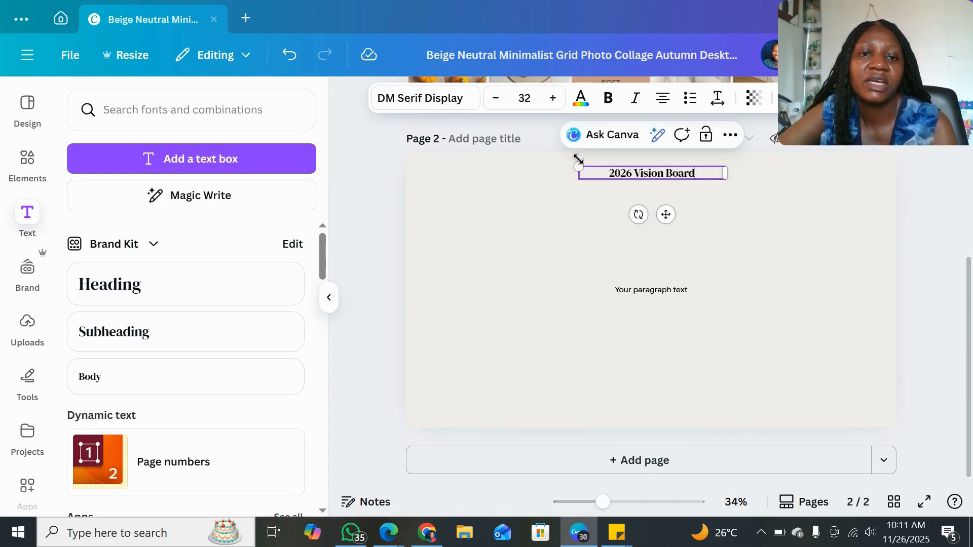
left_click_drag(578, 165, 517, 160)
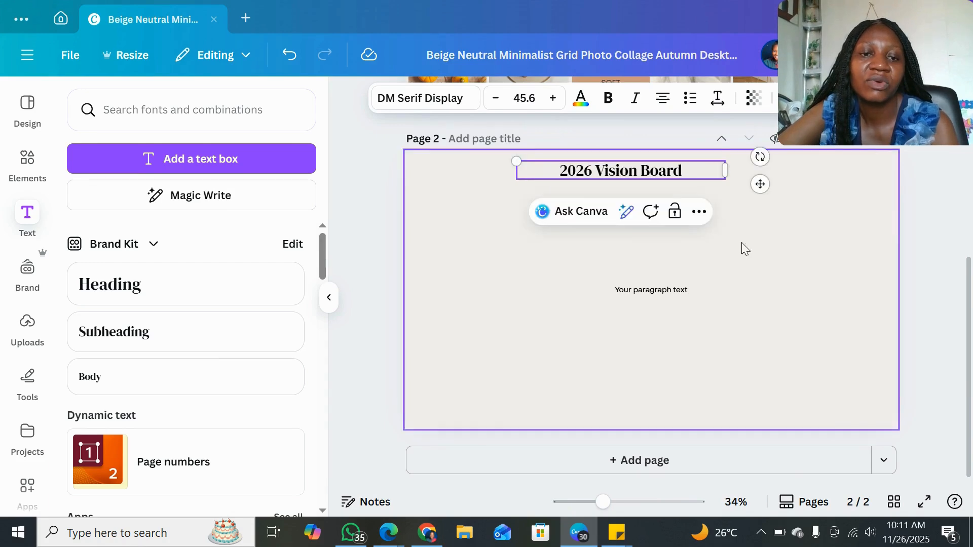
Step: Move the paragraph text box just below the heading and replace its text with "Q1"
left_click(640, 296)
left_click_drag(640, 294, 605, 192)
double_click(603, 187)
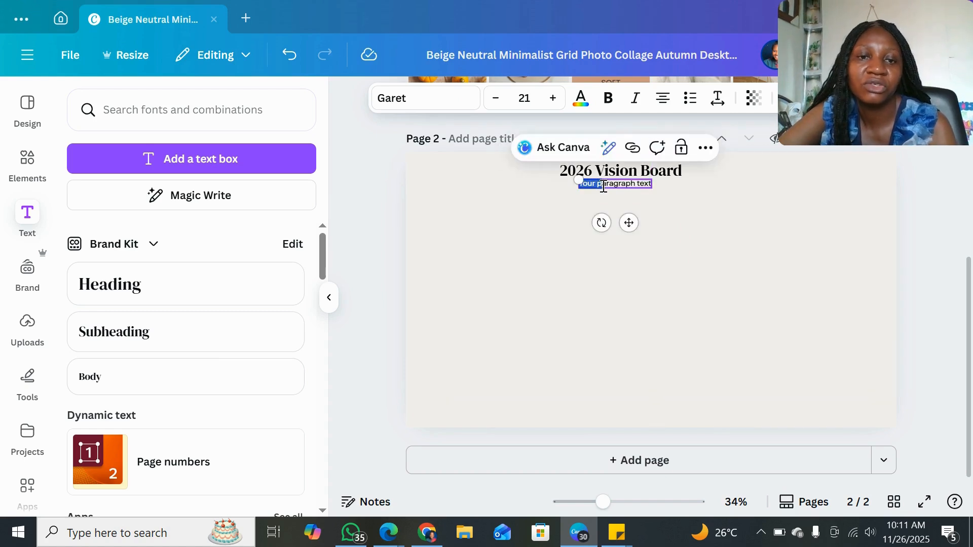
triple_click(603, 186)
type("Q1")
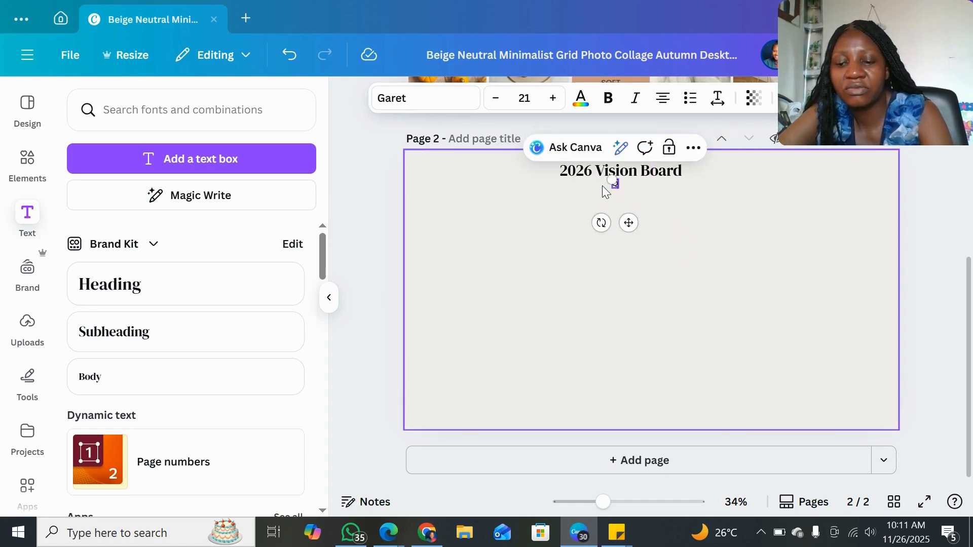
left_click(722, 229)
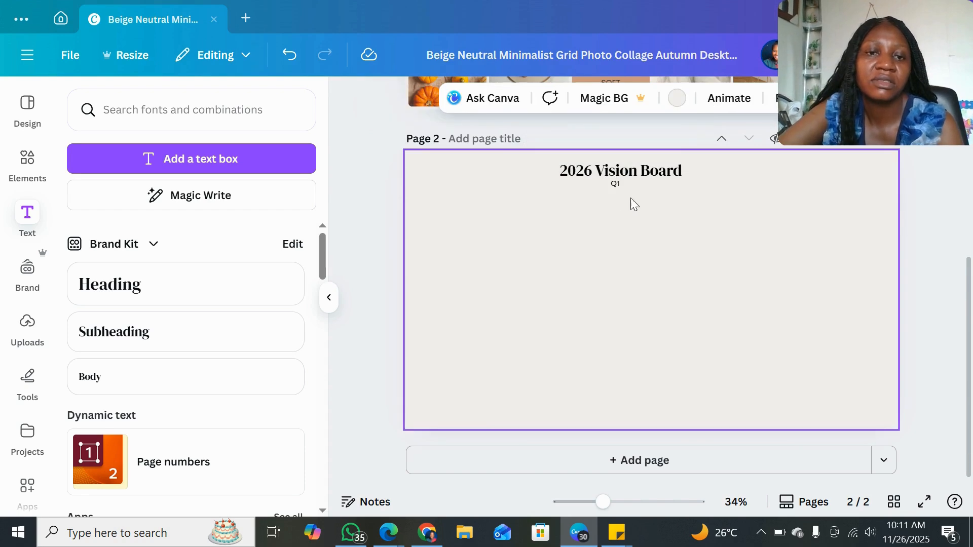
Step: Enlarge the "Q1" text to about size 43.6 and place it directly after the "2026 Vision Board" heading
left_click(616, 186)
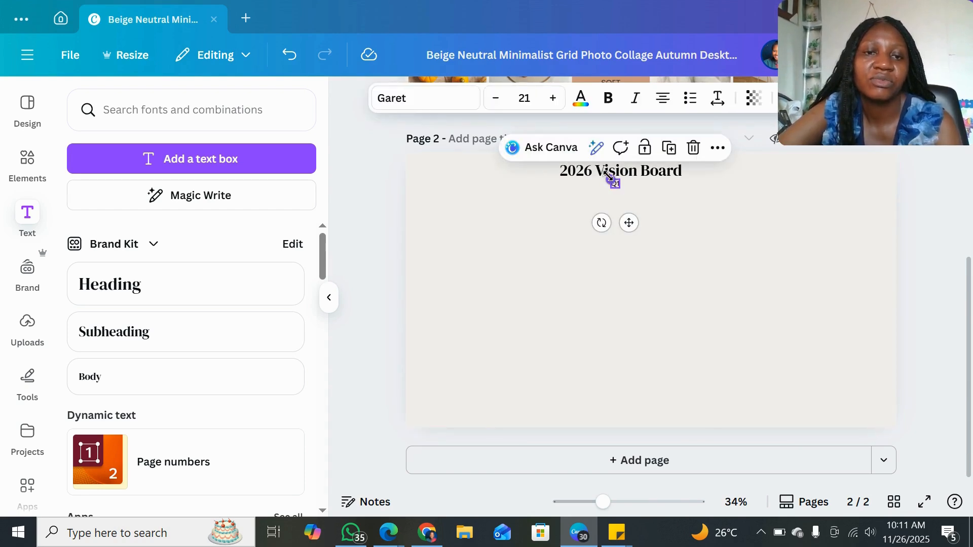
left_click_drag(610, 175, 607, 172)
left_click_drag(629, 222, 707, 211)
left_click(701, 210)
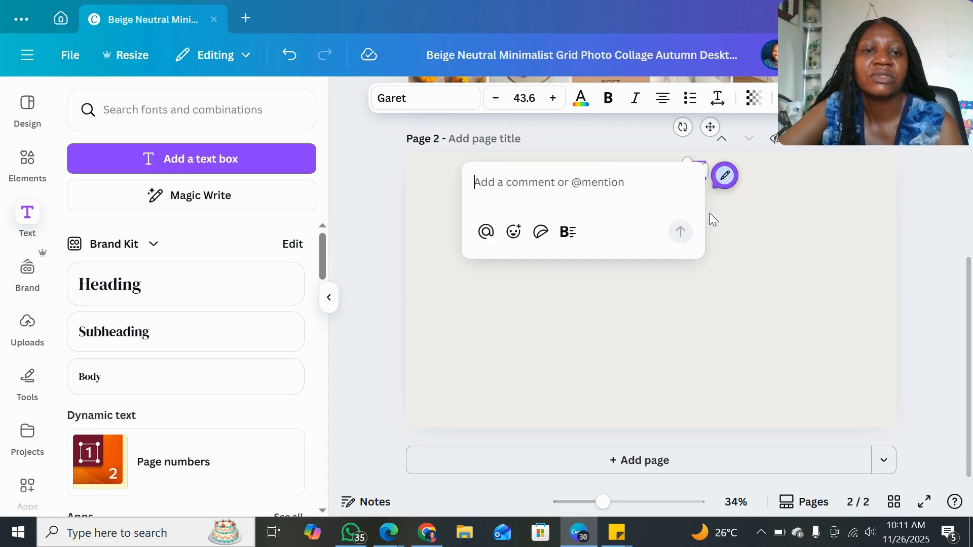
left_click(733, 227)
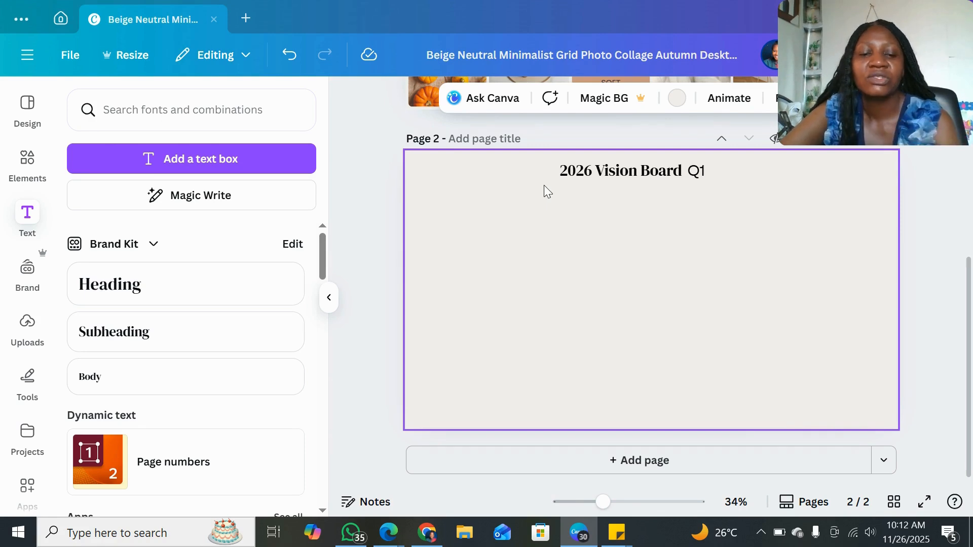
Step: Copy "Secure a Remote Job:" from the Sticky Notes list, paste it on page 2 in Canva and move it near the page's left edge
left_click(616, 532)
left_click(642, 476)
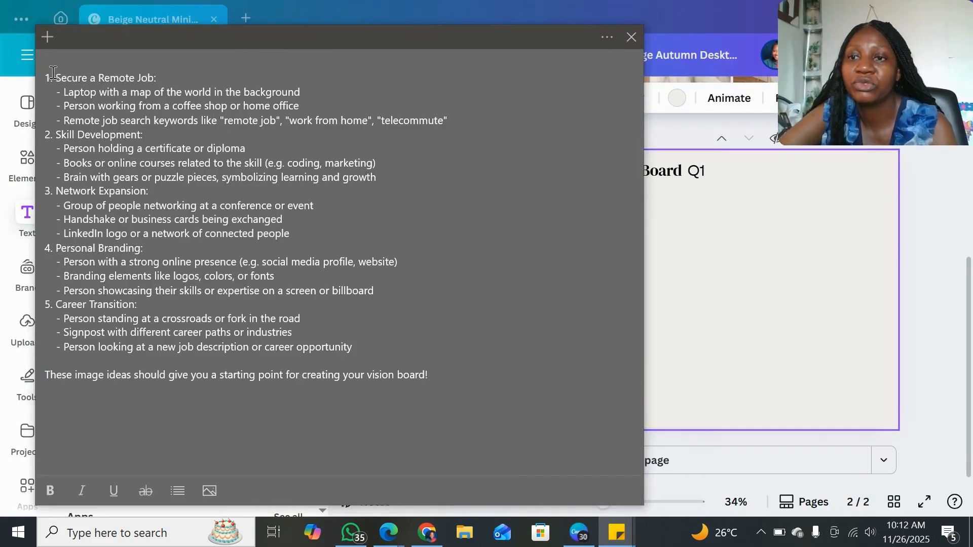
left_click_drag(74, 78, 170, 72)
key("ctrl+c")
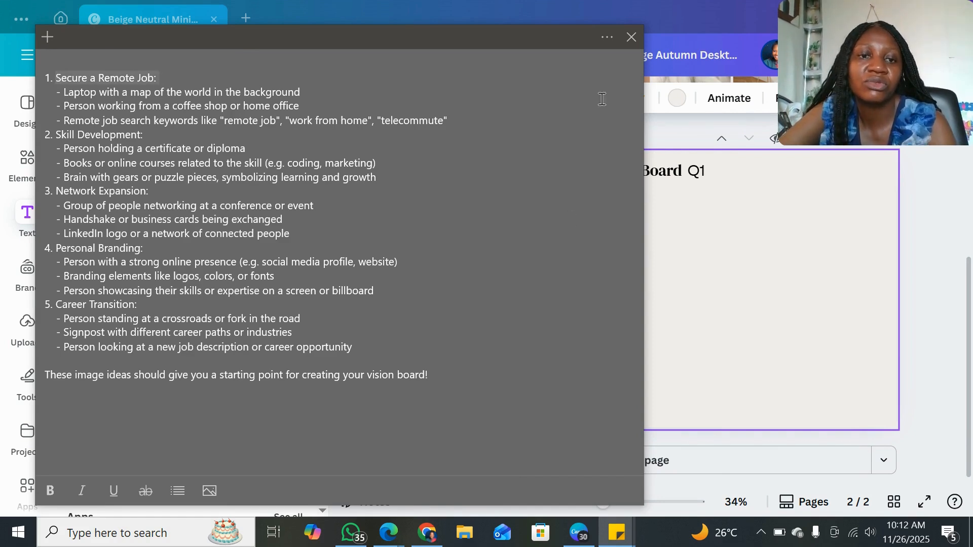
left_click(704, 224)
key("ctrl+v")
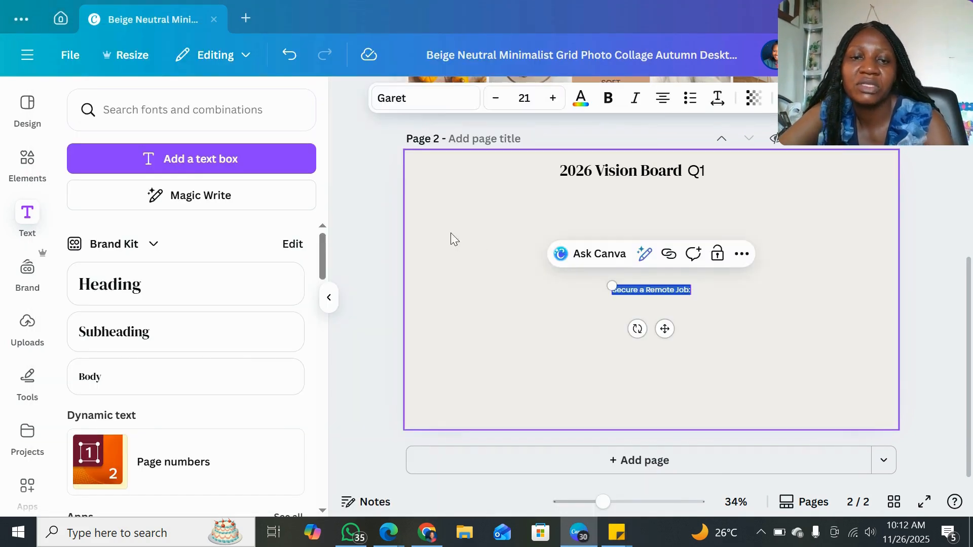
left_click_drag(668, 332, 473, 303)
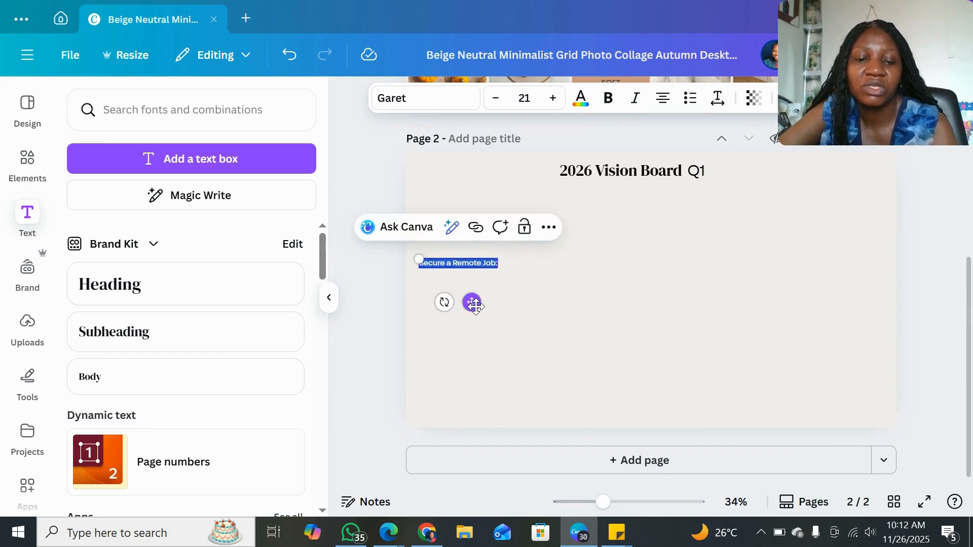
Step: Copy the line "Person working from a coffee shop or home office" from the Sticky Notes list
left_click(610, 541)
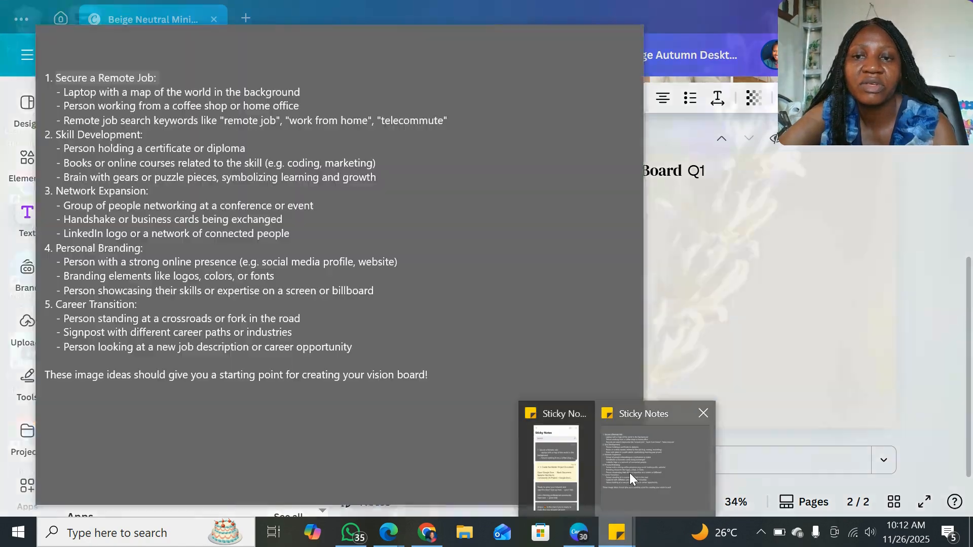
left_click(631, 469)
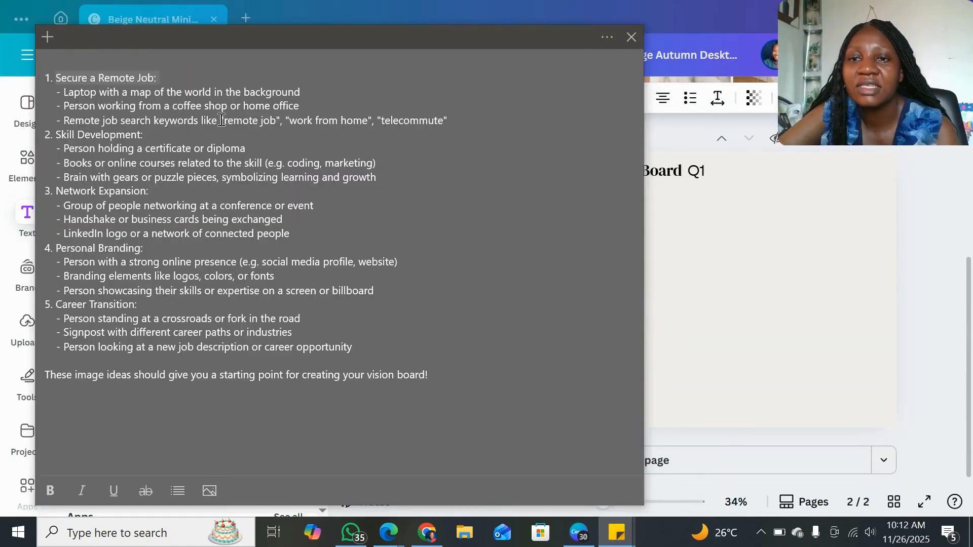
triple_click(230, 106)
key("ctrl+c")
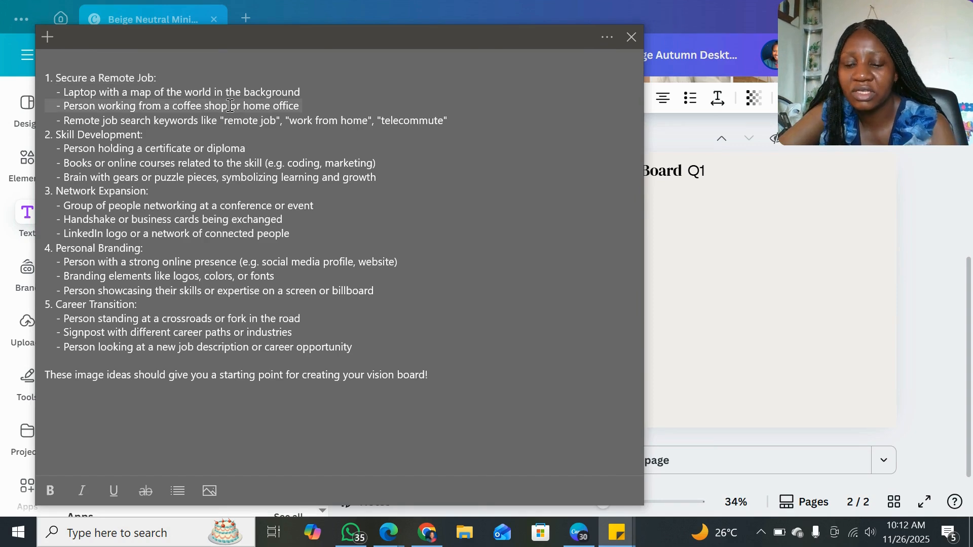
left_click(898, 313)
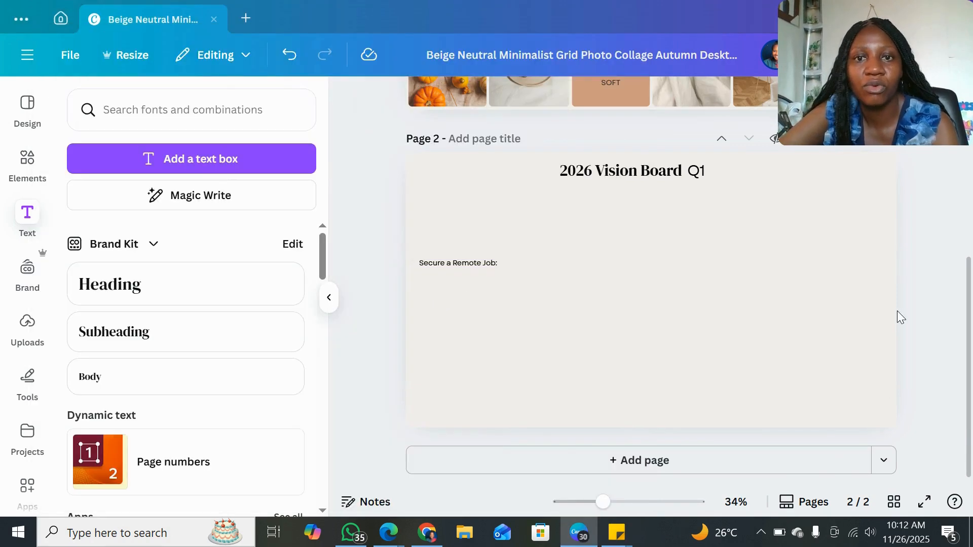
Step: Switch to Pinterest in Chrome and search for the copied phrase "- Person working from a coffee shop or home office"
left_click(428, 532)
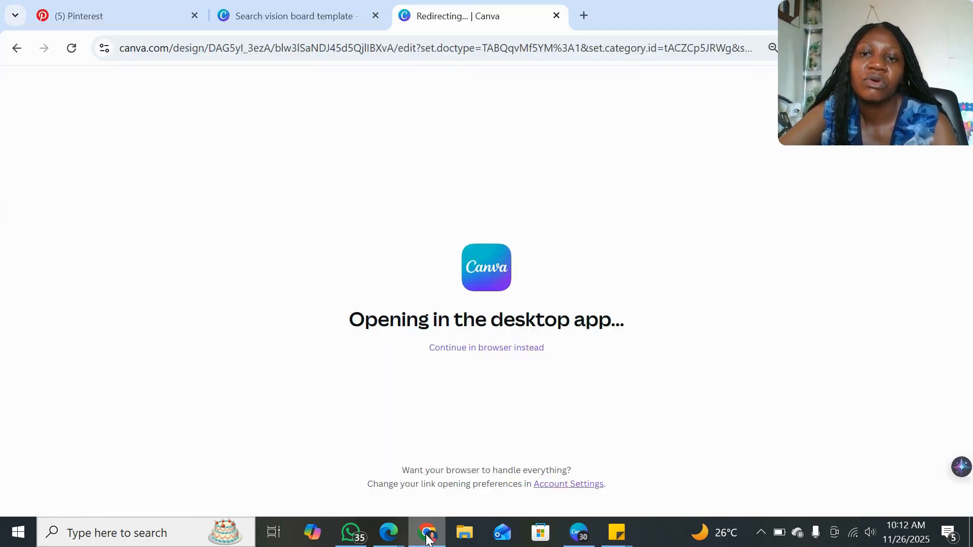
left_click(98, 6)
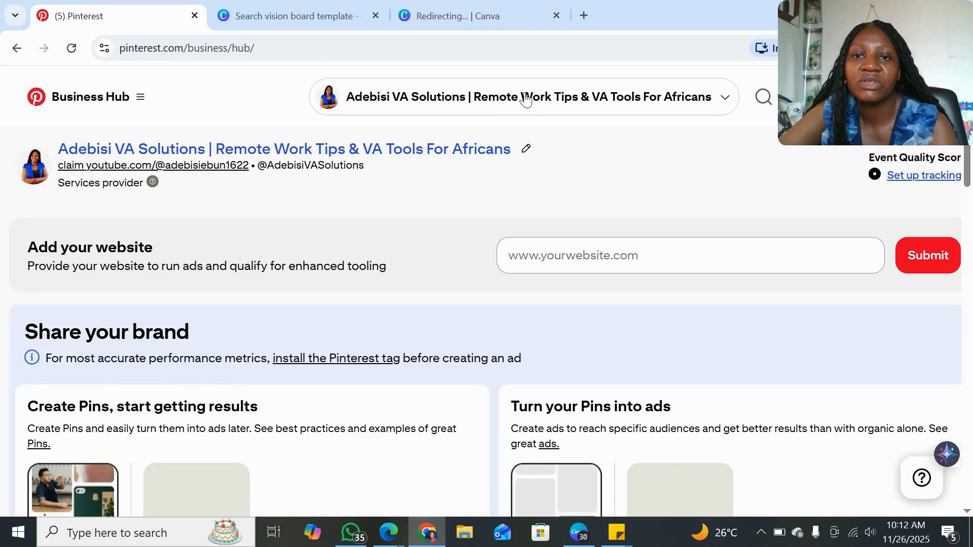
left_click(765, 102)
key("ctrl+v")
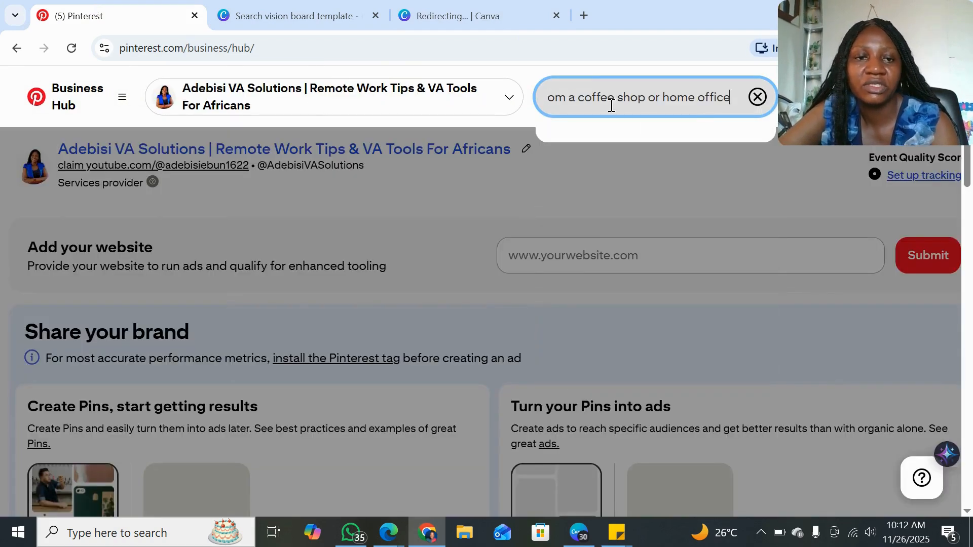
key("Return")
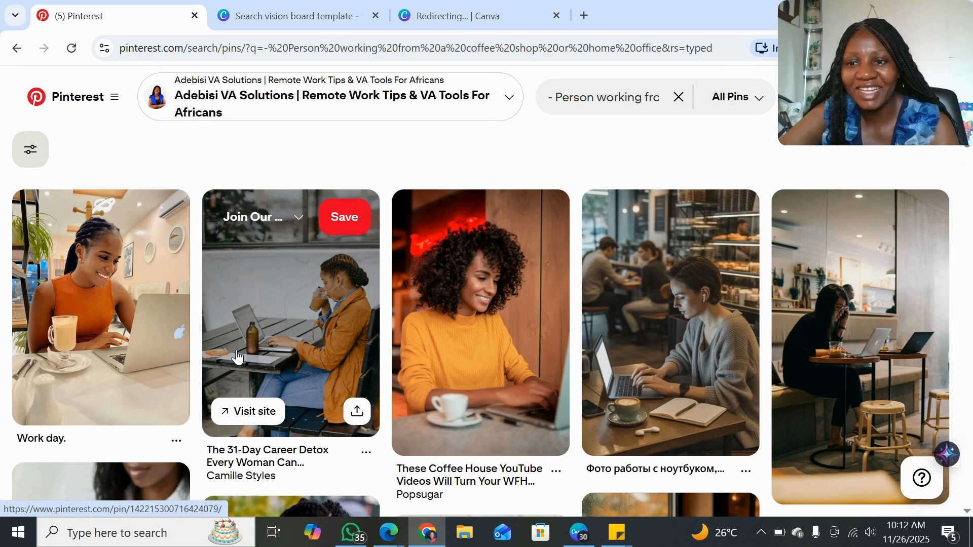
Step: Open the "Work day." pin of a woman in an orange top at a laptop and copy its image
left_click(84, 350)
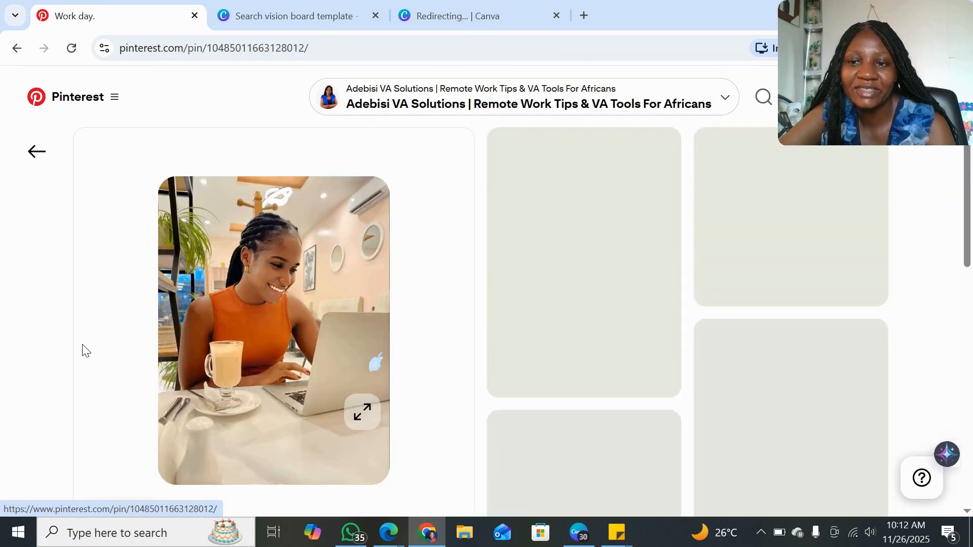
right_click(253, 230)
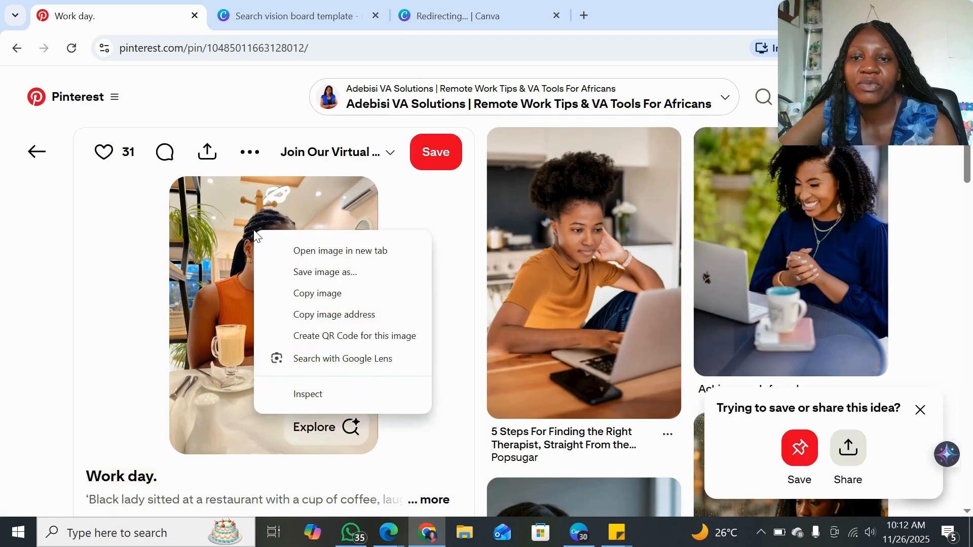
left_click(325, 294)
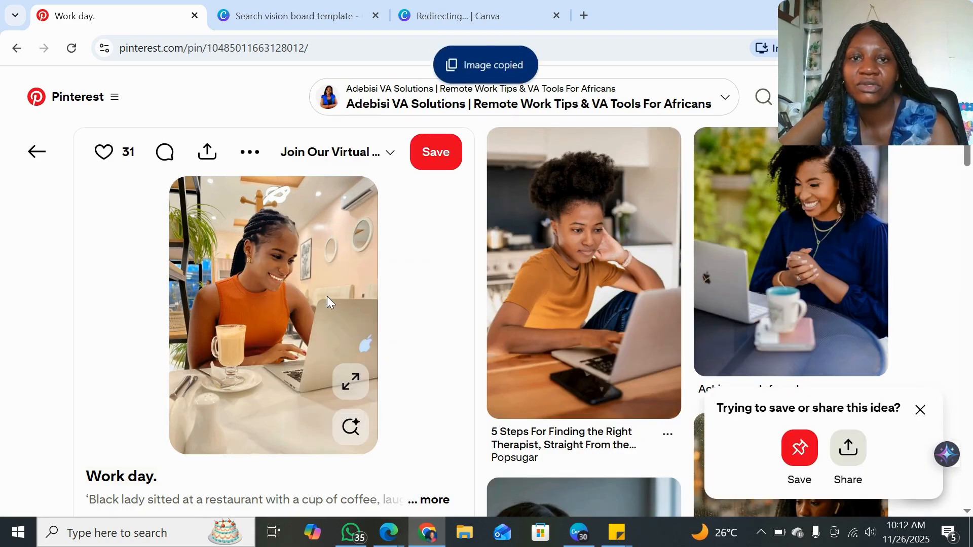
Step: Switch to Canva, paste the copied photo on page 2, shrink it and place it in the page's upper-left corner
left_click(579, 532)
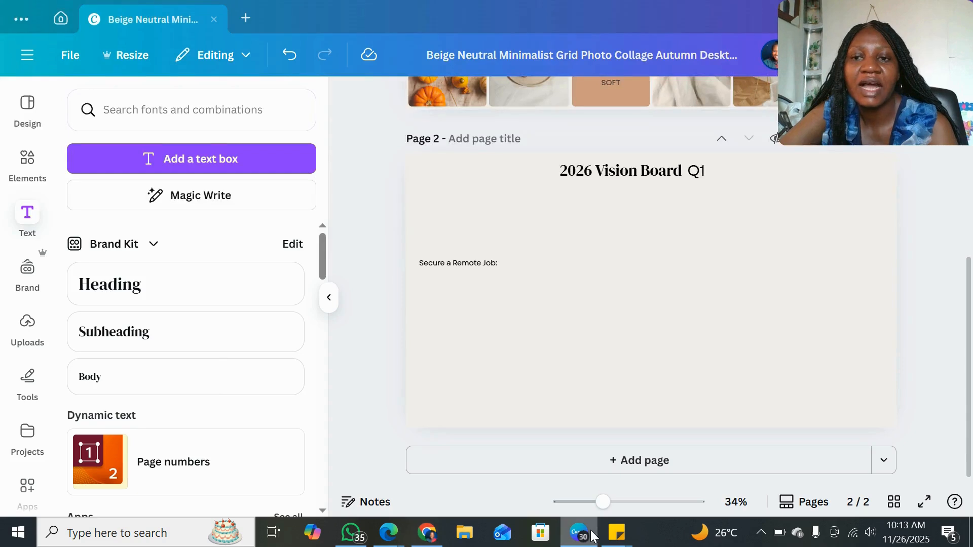
left_click(534, 283)
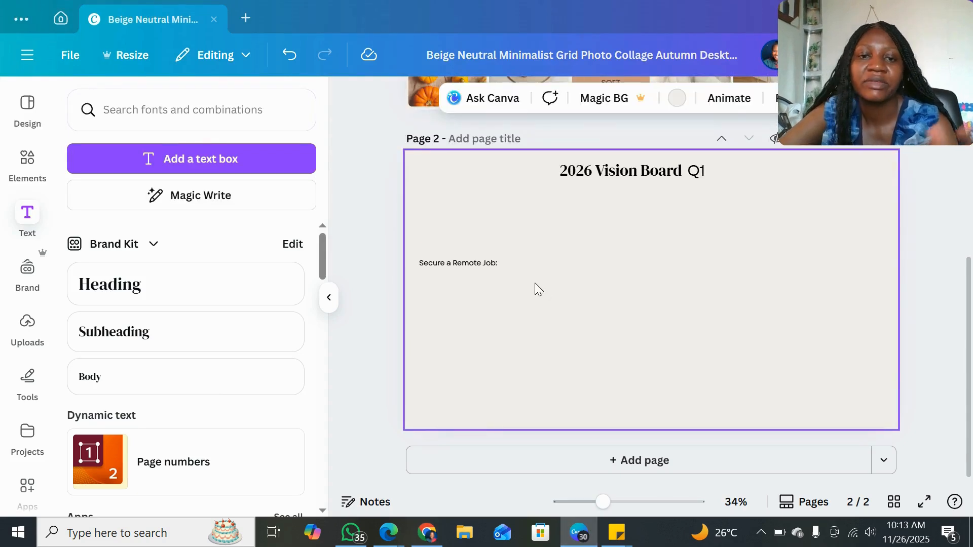
key("ctrl+v")
left_click_drag(715, 375, 670, 311)
left_click_drag(592, 249, 439, 202)
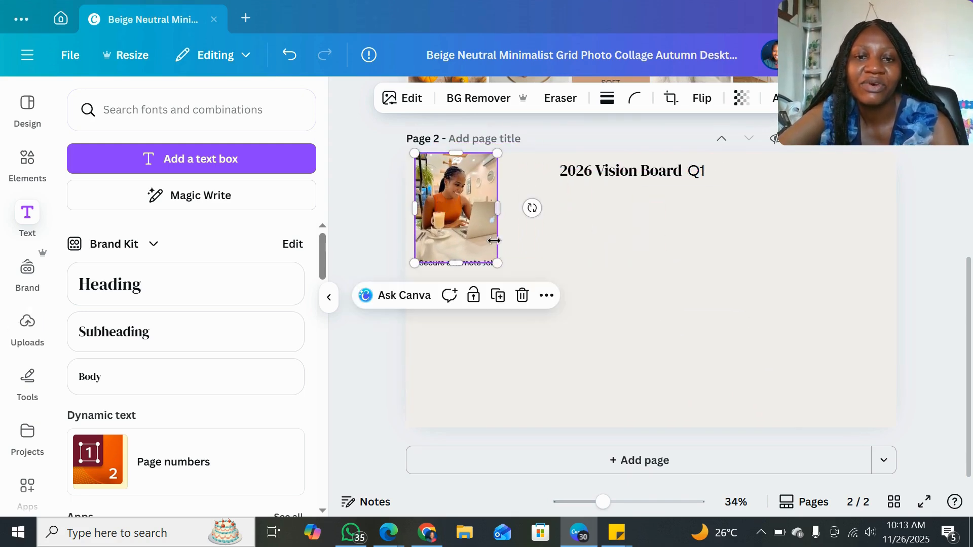
Step: Shrink the photo slightly more and arrange it directly above the "Secure a Remote Job:" text with their left edges aligned
left_click_drag(498, 263, 464, 272)
left_click(469, 265)
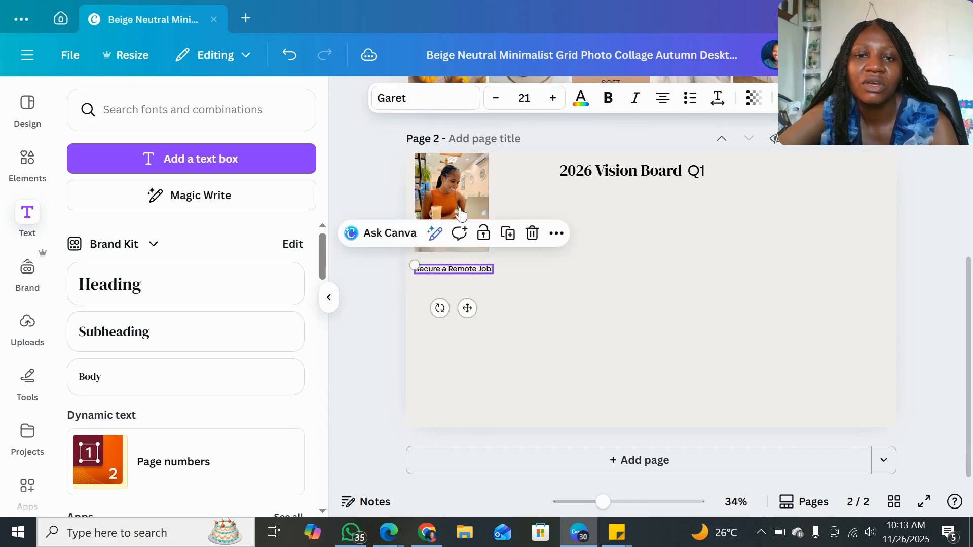
left_click(460, 168)
left_click_drag(459, 169, 460, 181)
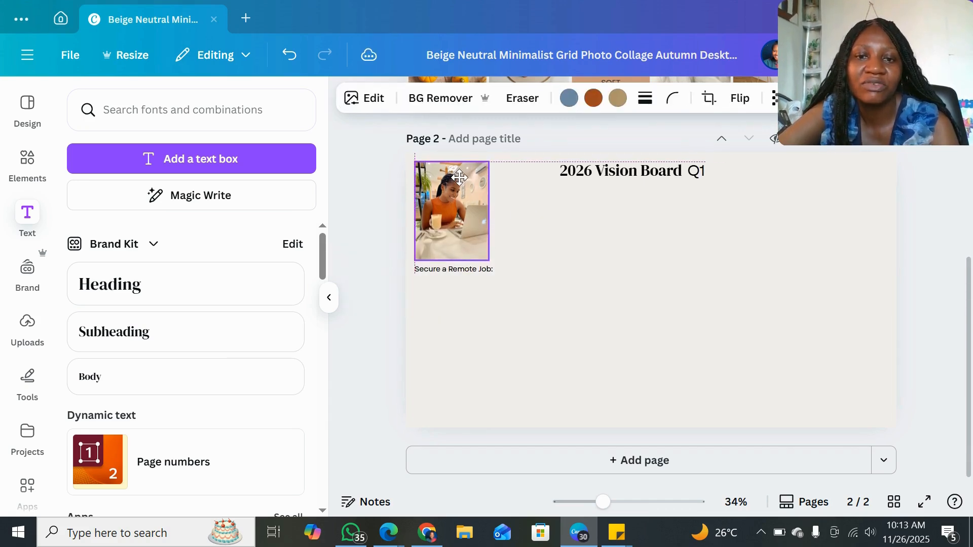
Step: Add a second line reading "Network on Linkedlin" below "Secure a Remote Job:" in the photo's caption
double_click(488, 269)
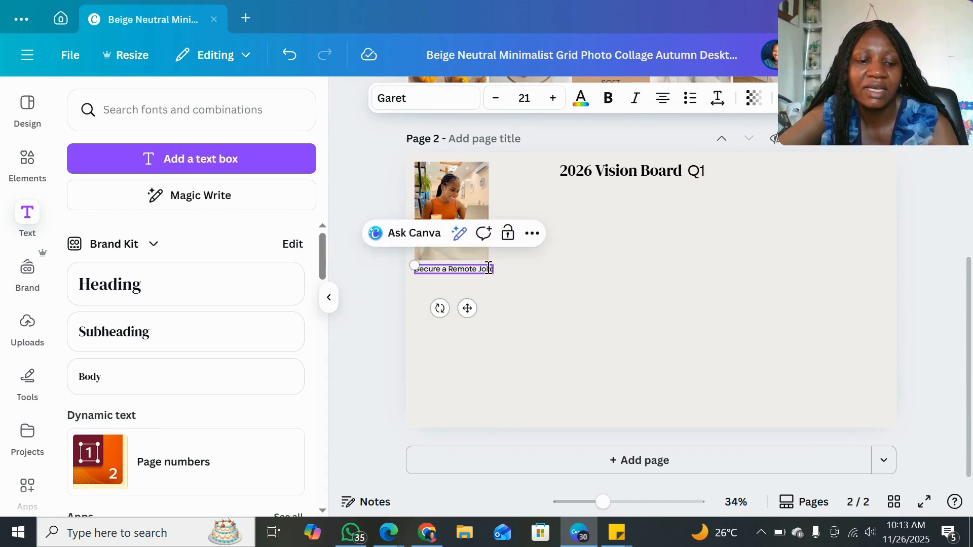
left_click(488, 268)
key("Return")
key("BackSpace")
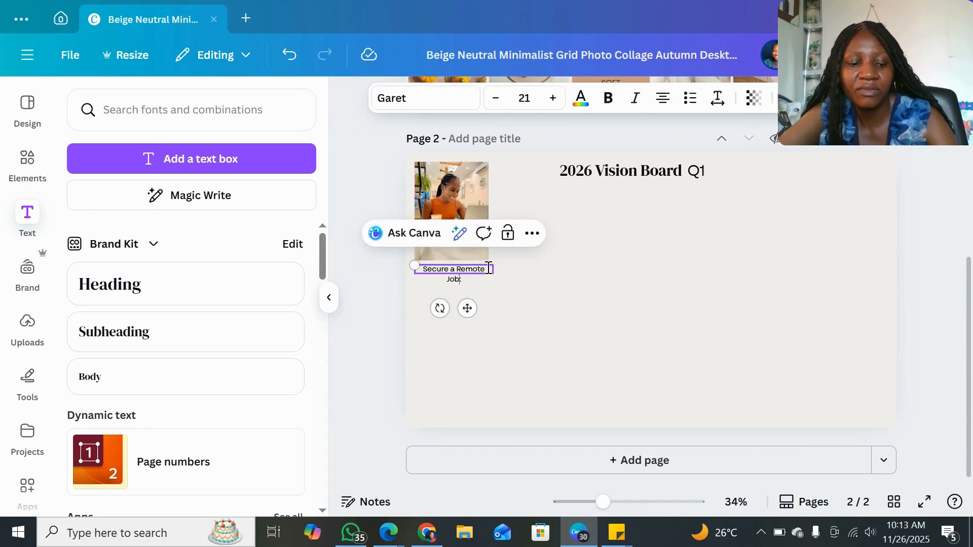
key("ctrl+z")
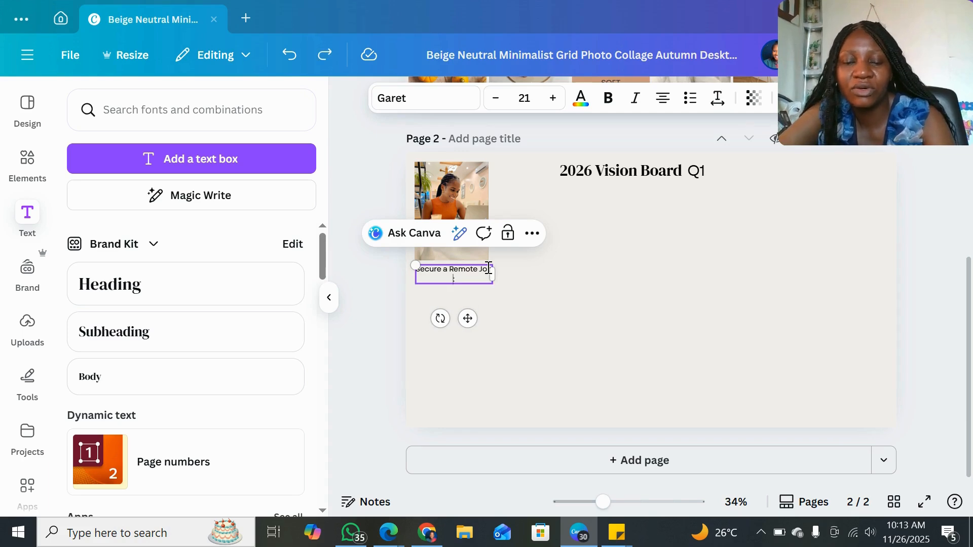
key("ctrl+z")
key("ctrl+y")
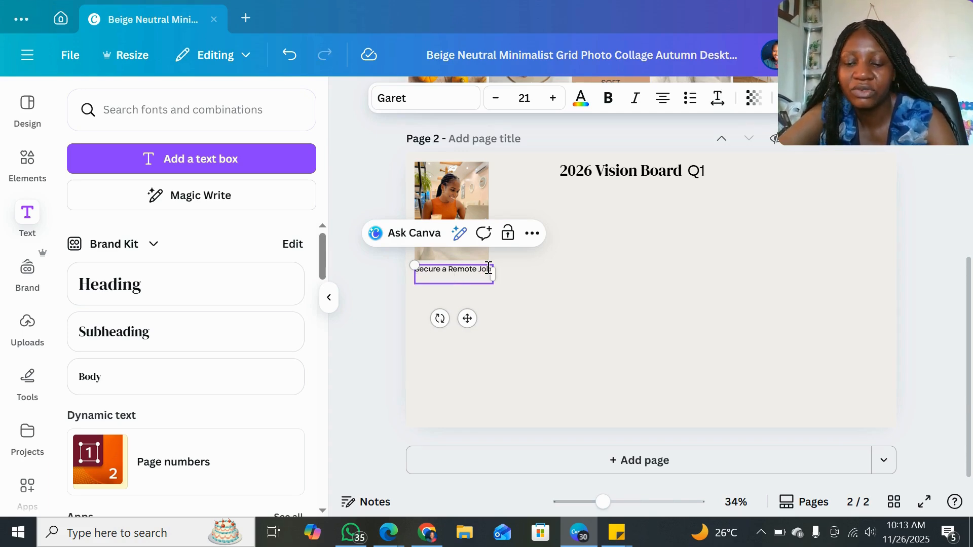
type("Netw")
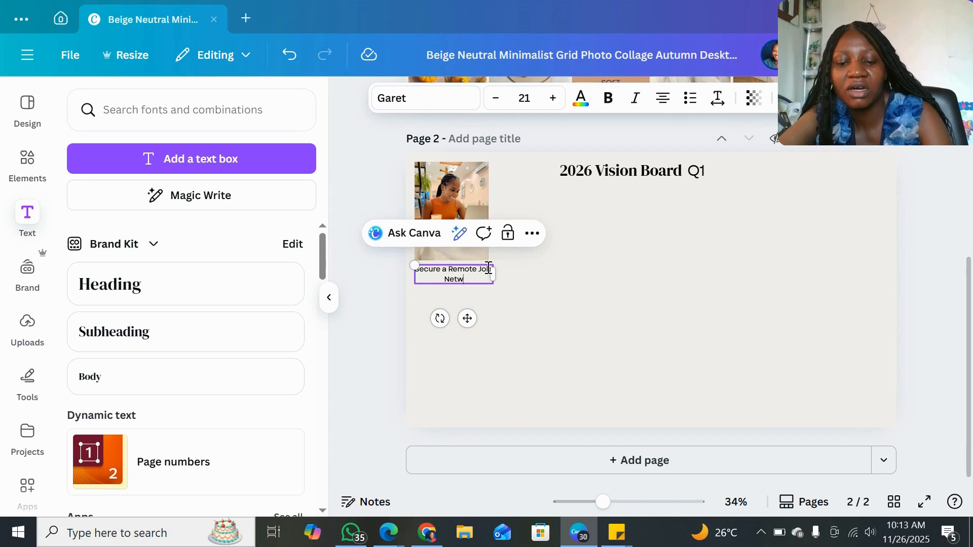
type("ork on L")
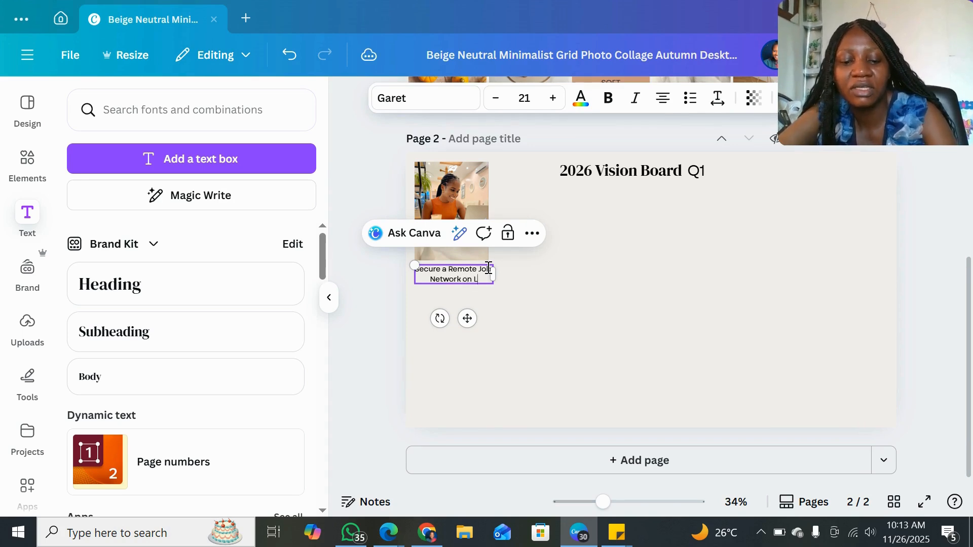
type("inkedIn")
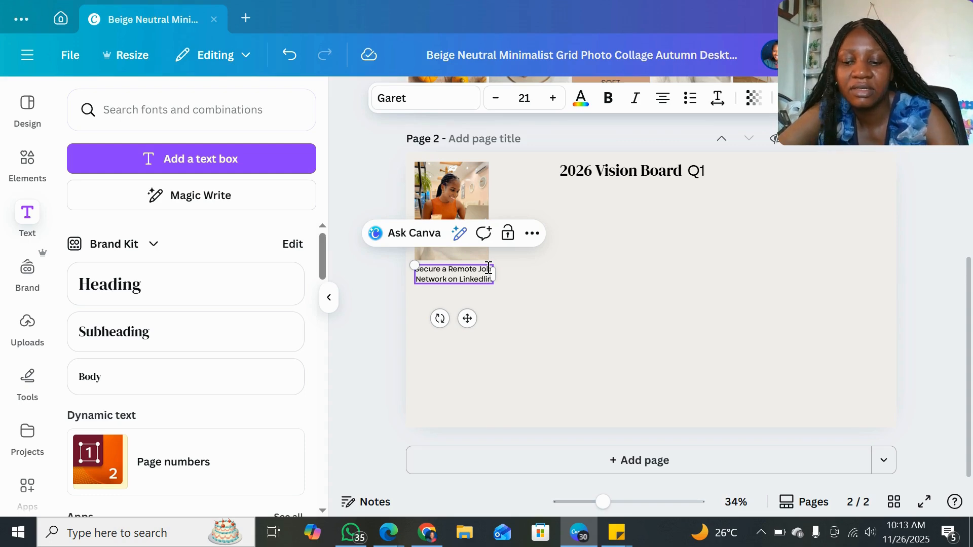
Step: Add the text "Aply for jobs at least 10 daily and use a job tracker" on a new line of the caption
key("Return")
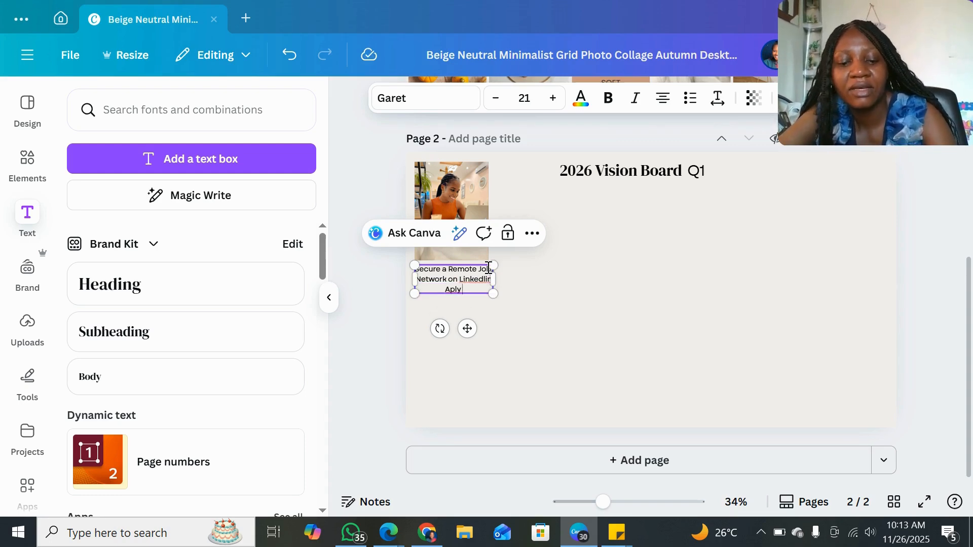
type("jo")
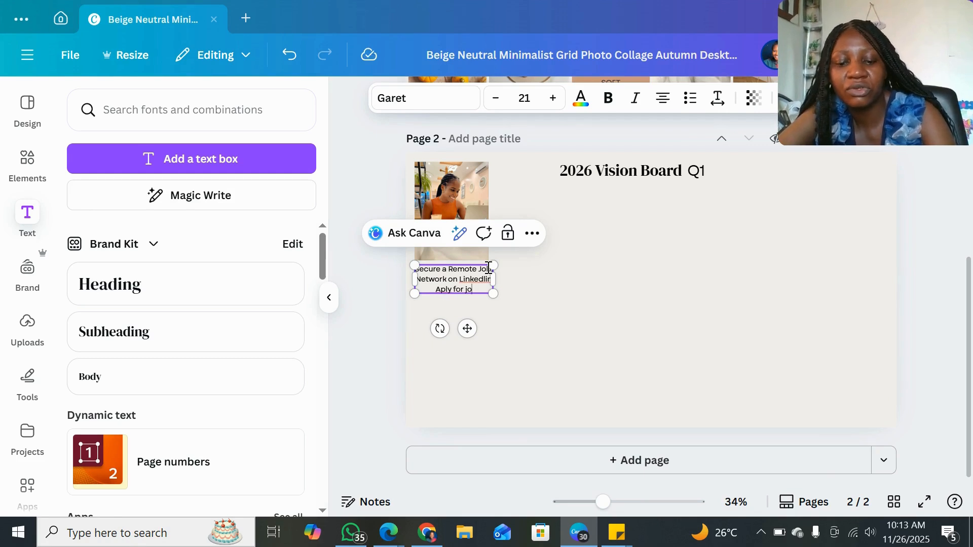
type("bs at least")
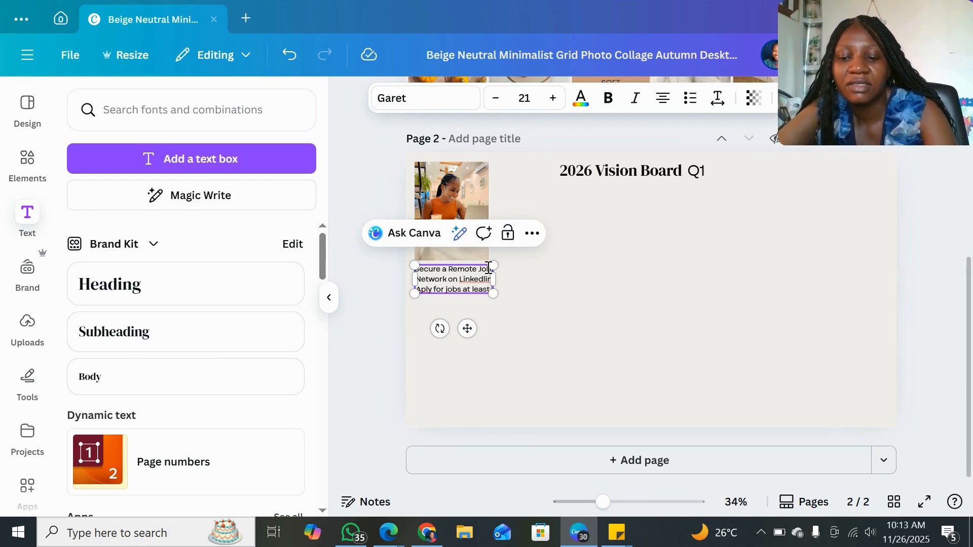
type(" 10 daily")
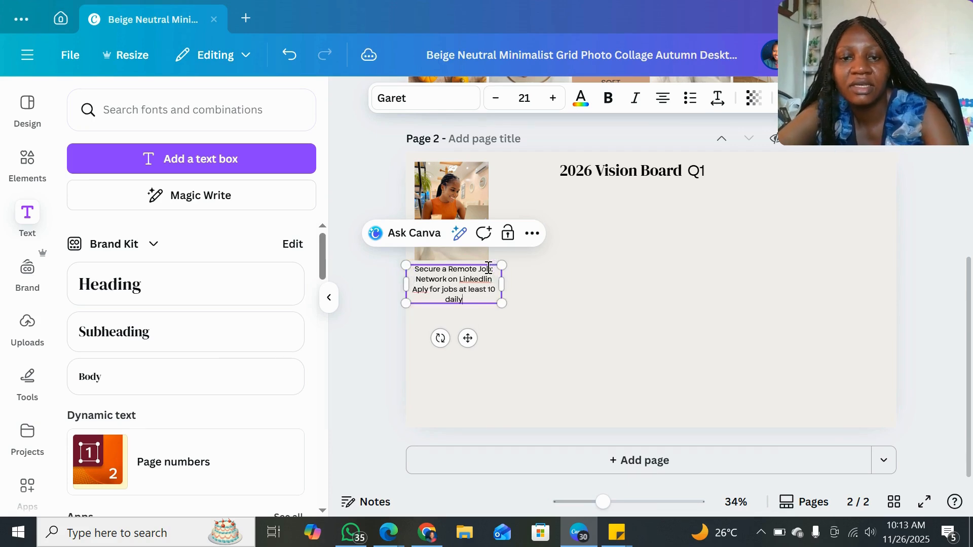
type(" and us")
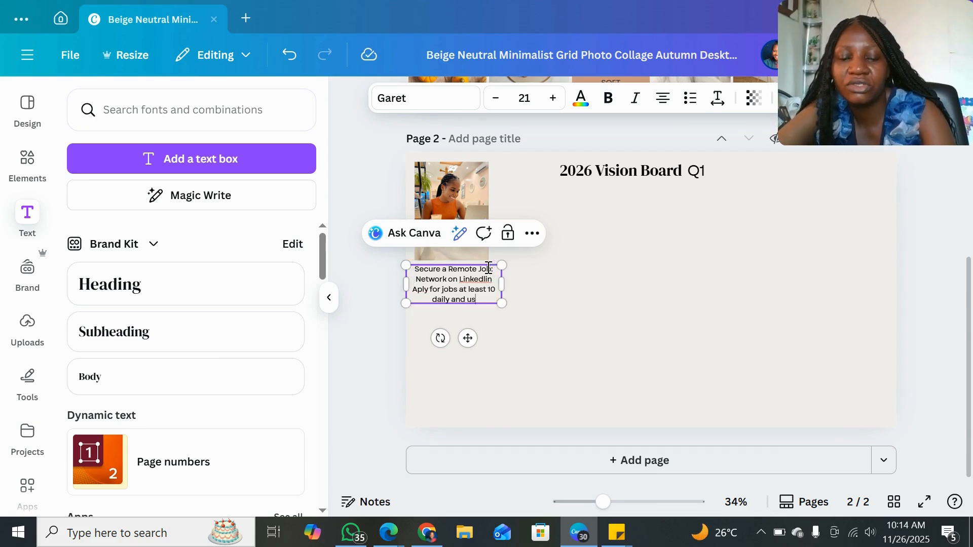
type("e a job tr")
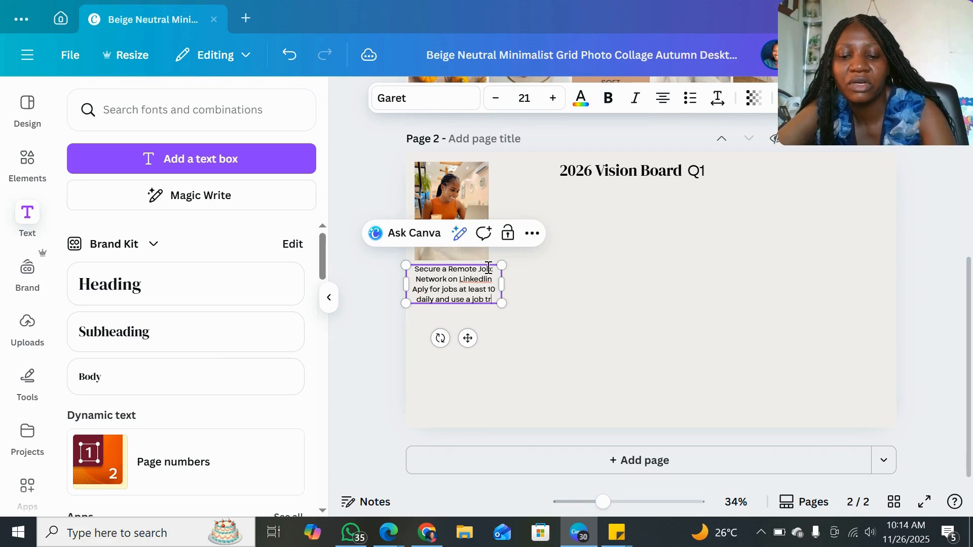
type("acker")
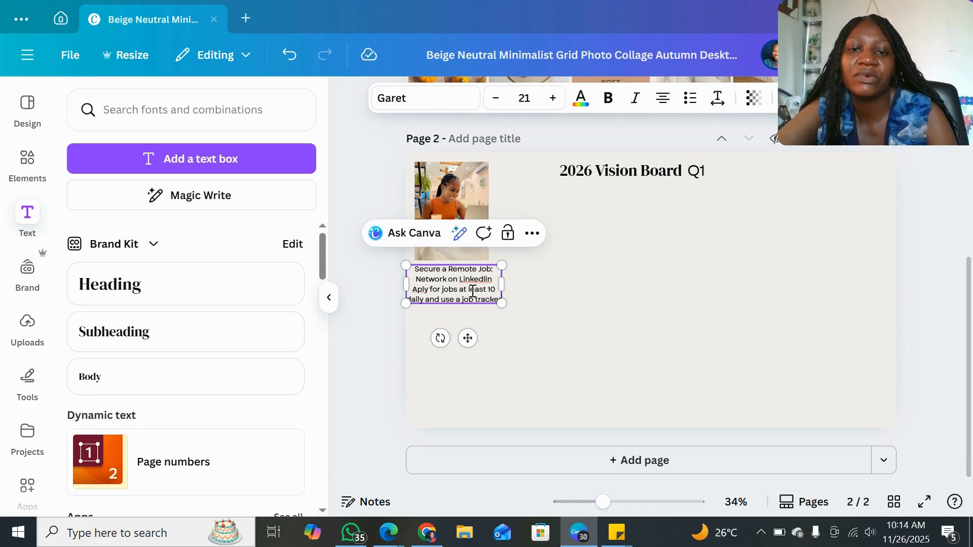
left_click(580, 289)
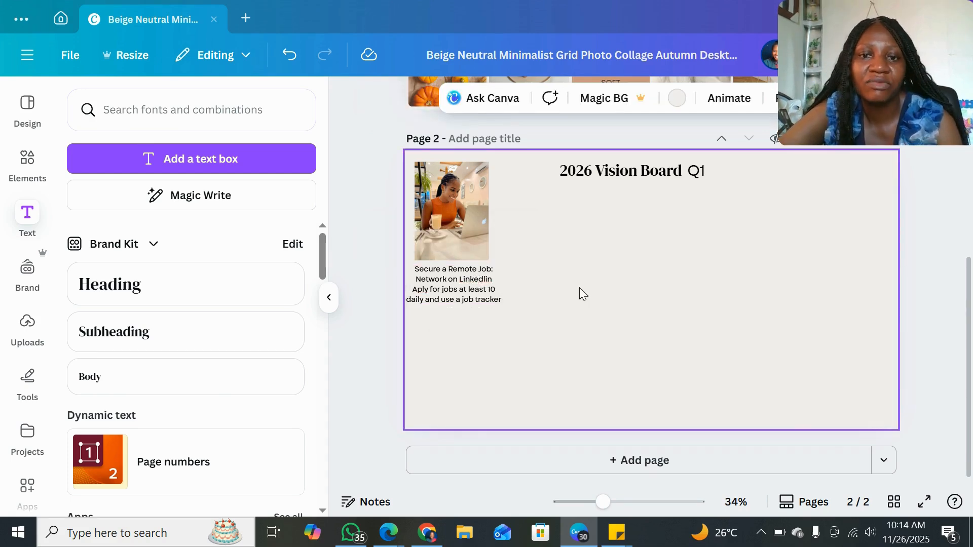
scroll(494, 294, "up", 1)
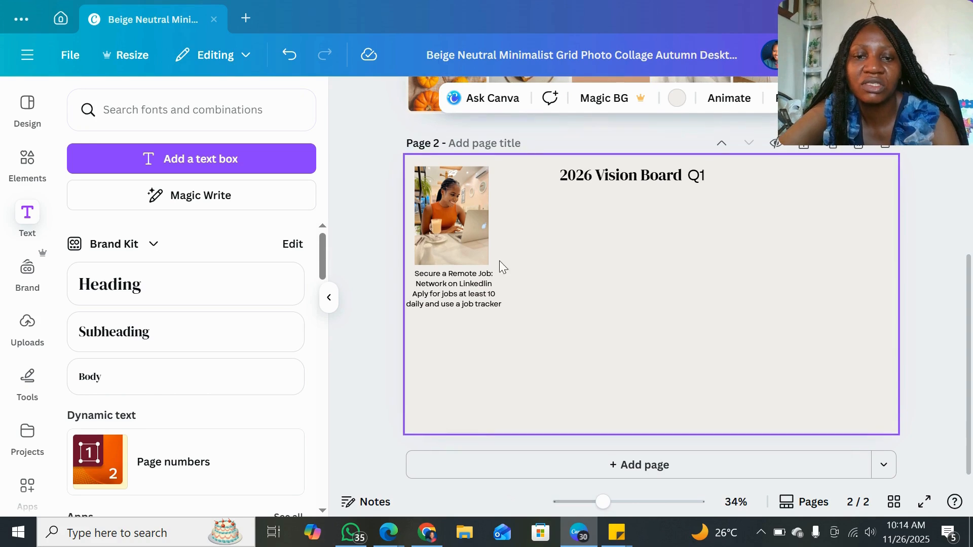
left_click(496, 304)
double_click(493, 303)
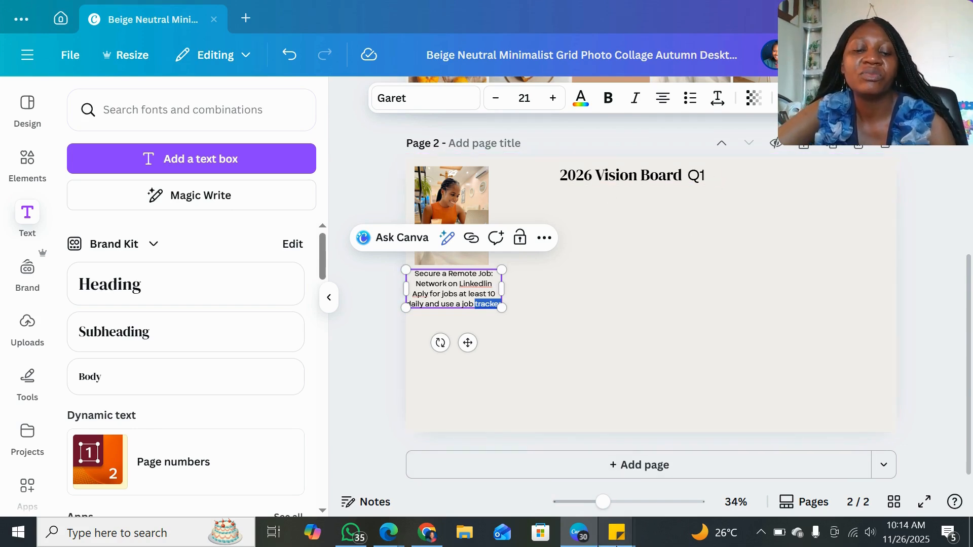
Step: Copy the heading "Skill Development:" from the image-ideas sticky note and paste it as a text box on page 2 in Canva
mouse_move(616, 538)
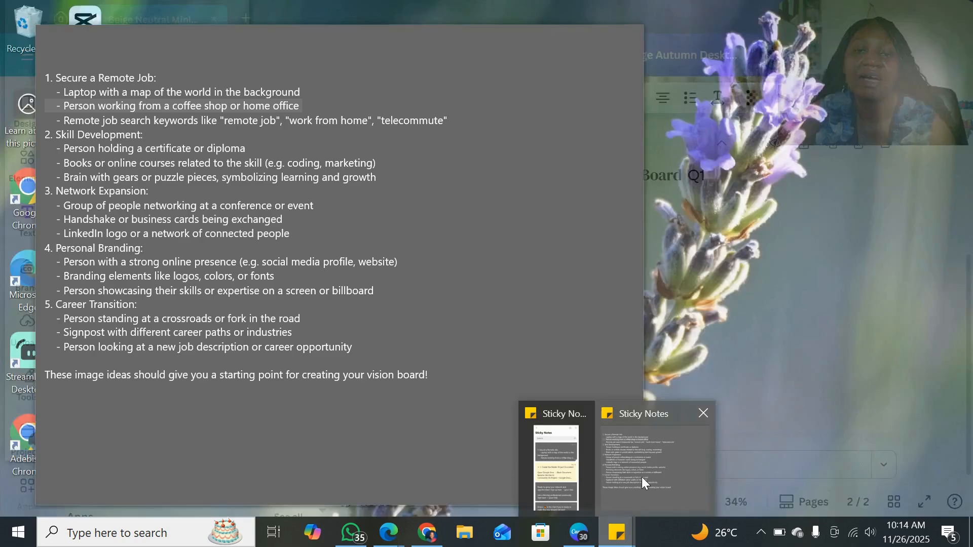
left_click(642, 476)
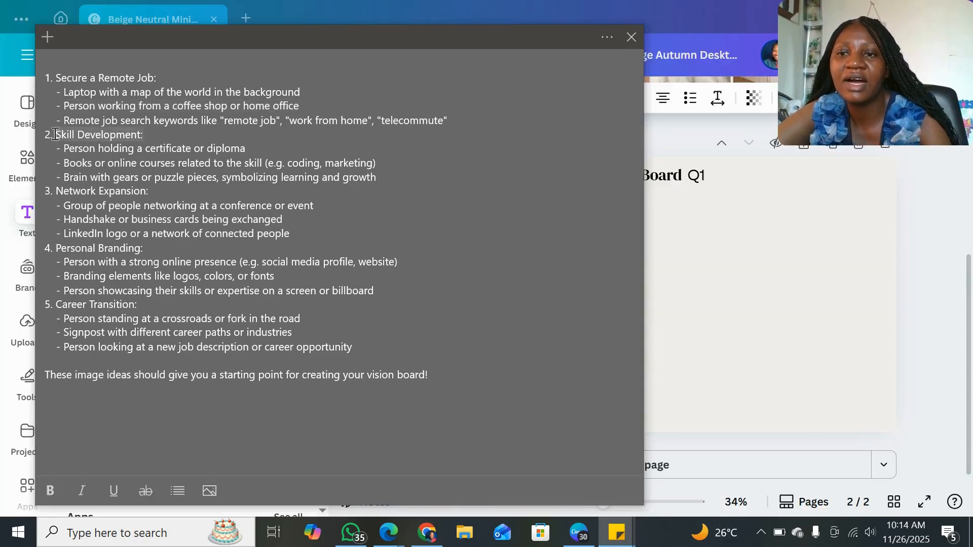
left_click(762, 322)
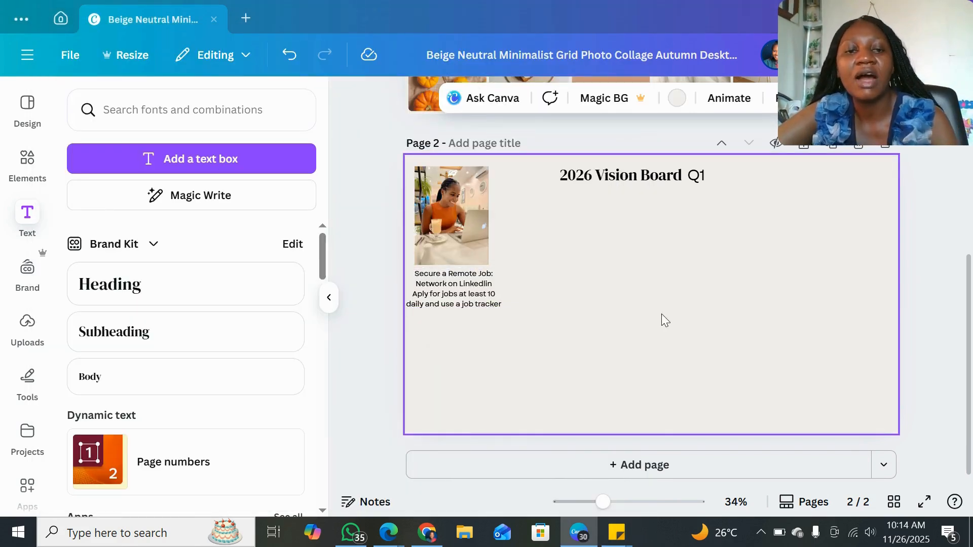
type("Skill Development")
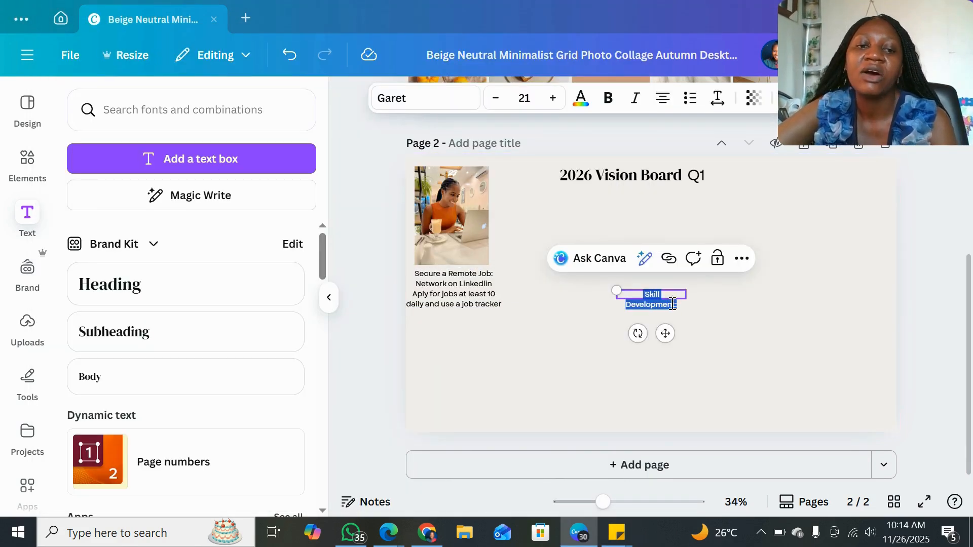
Step: Shrink the "Skill Development:" text box to font size 16.7
left_click(662, 304)
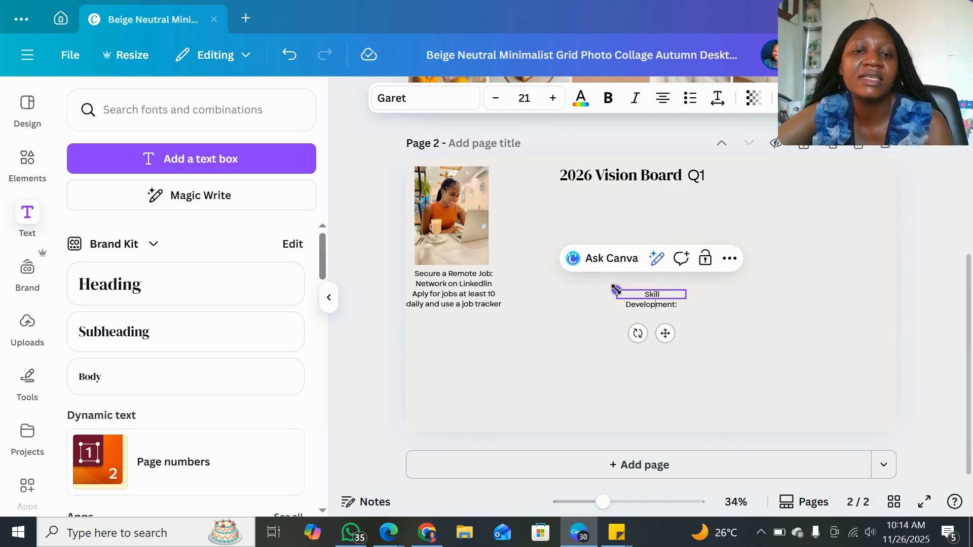
mouse_move(615, 289)
left_mouse_down()
mouse_move(588, 277)
mouse_move(631, 283)
left_mouse_up()
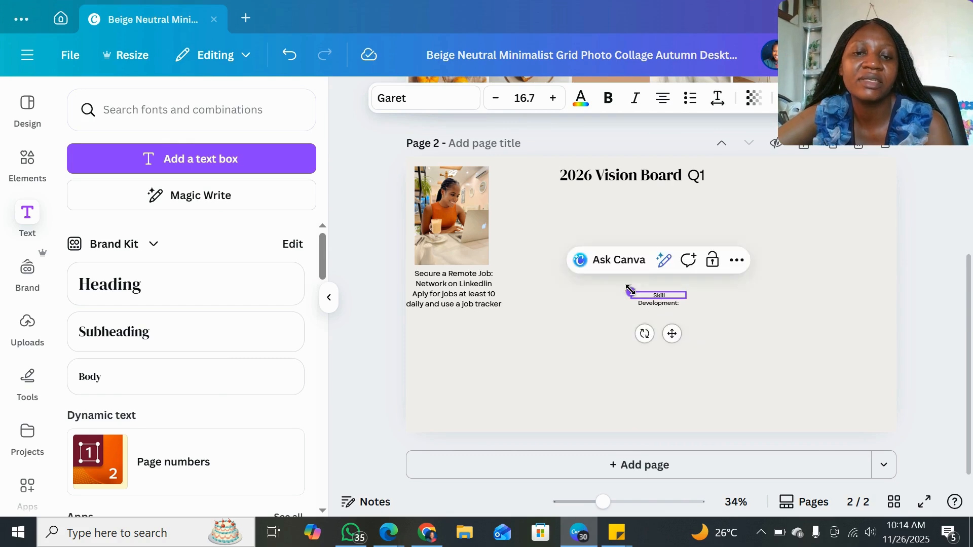
left_click(702, 302)
left_click(660, 296)
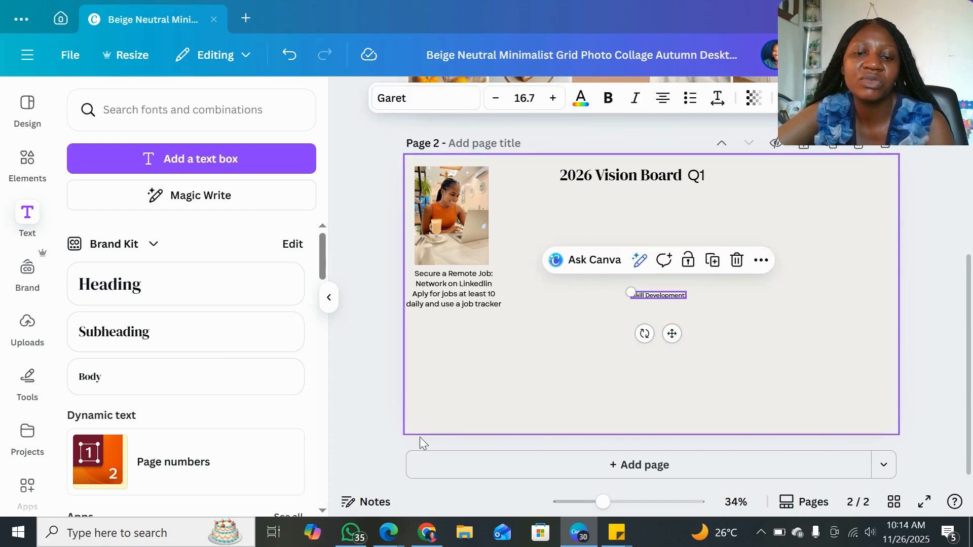
Step: Copy "Person holding a certificate or diploma - Books or online courses related to the skill" from the sticky note and search Pinterest for it
mouse_move(615, 537)
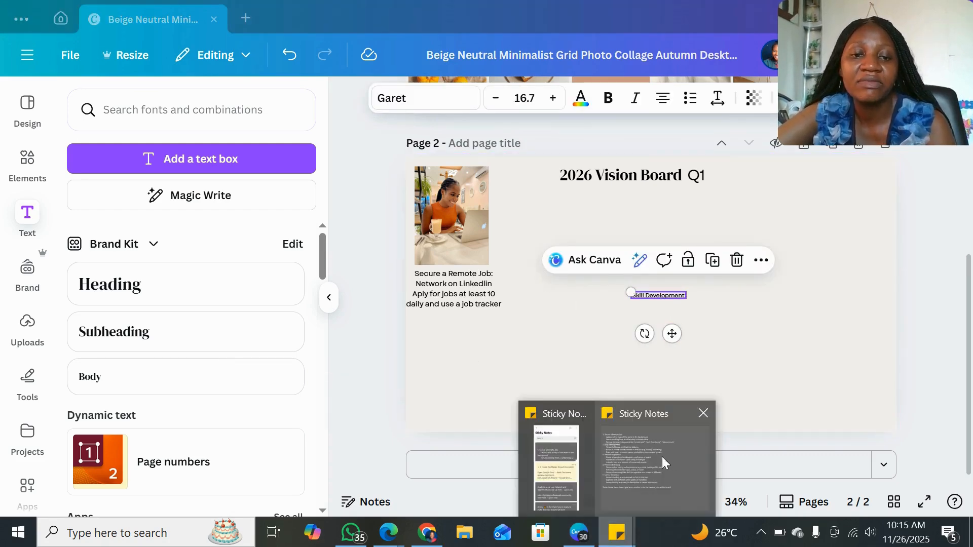
left_click(662, 457)
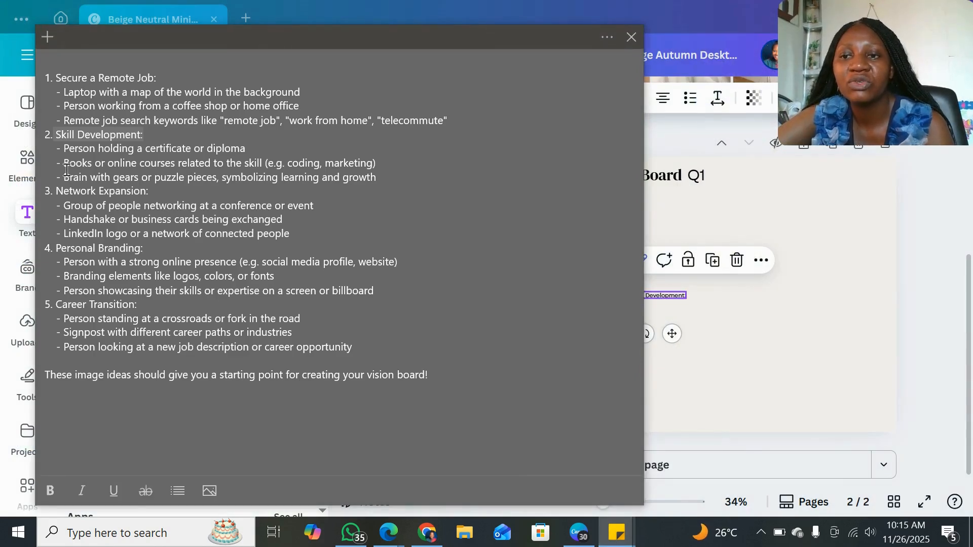
left_click_drag(63, 151, 263, 156)
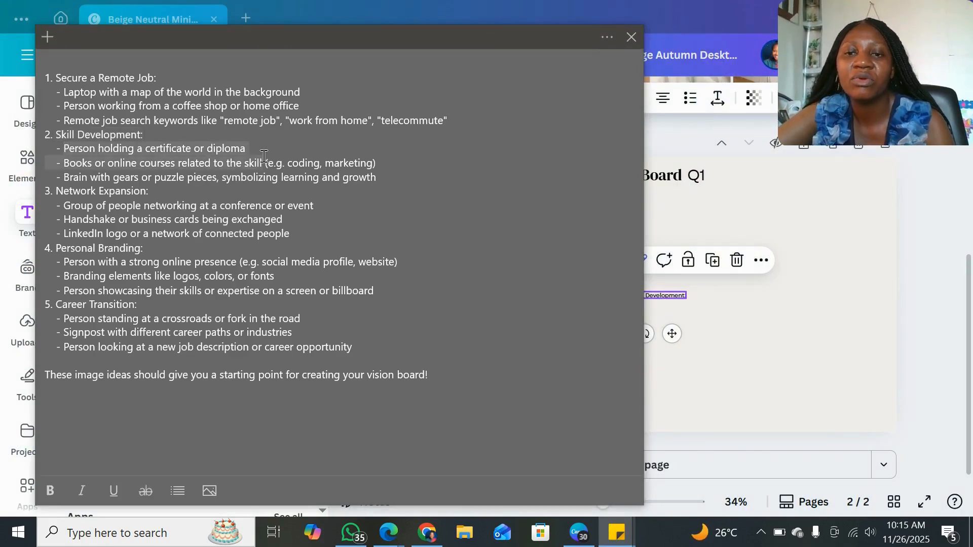
left_click(427, 533)
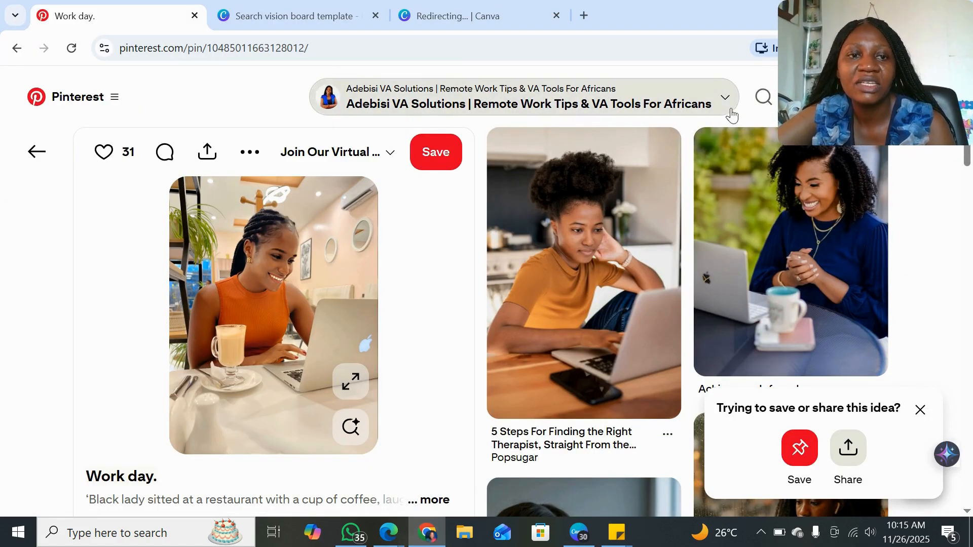
left_click(763, 95)
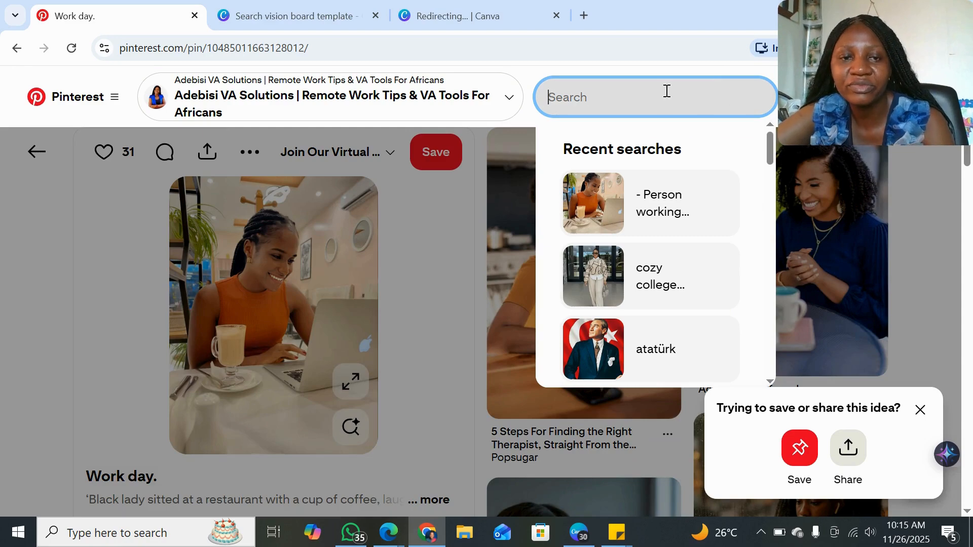
type("online courses related to the skill")
key("Return")
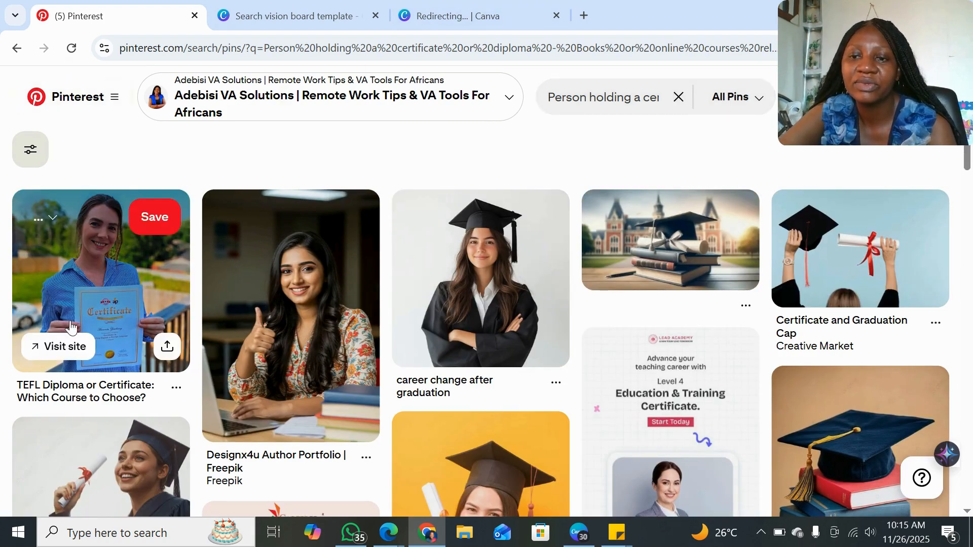
Step: Browse the search results, open the "Certificate in Business Administration Management" pin and copy its image
scroll(972, 378, "down", 15)
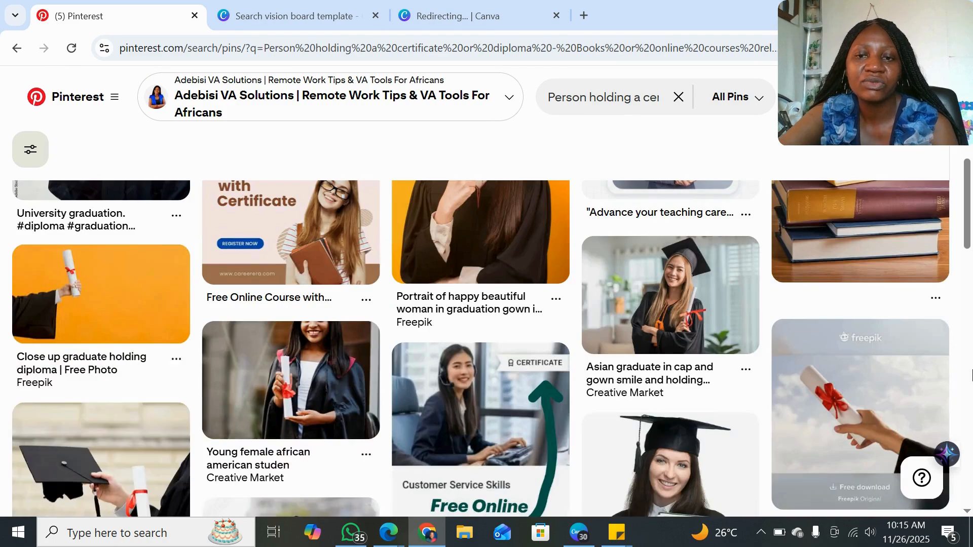
scroll(972, 378, "down", 7)
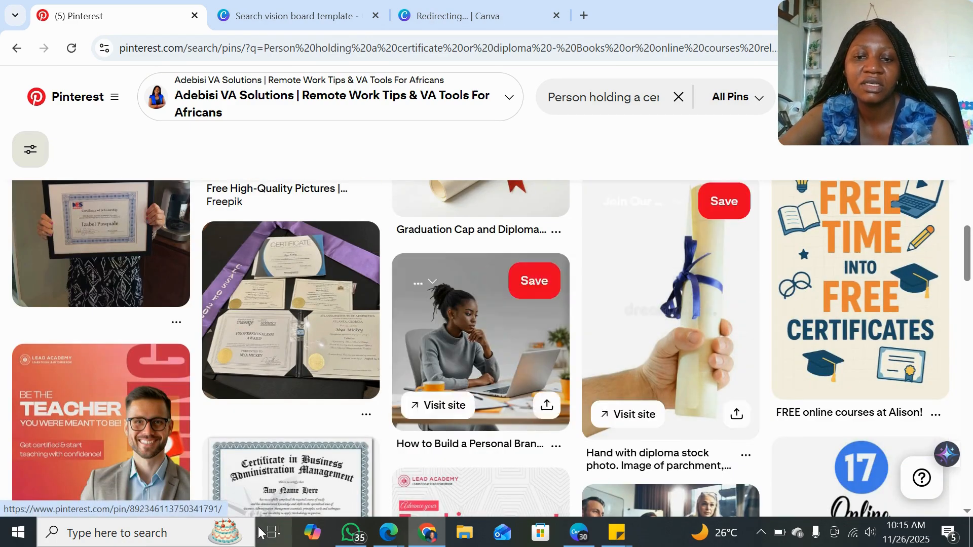
left_click(310, 467)
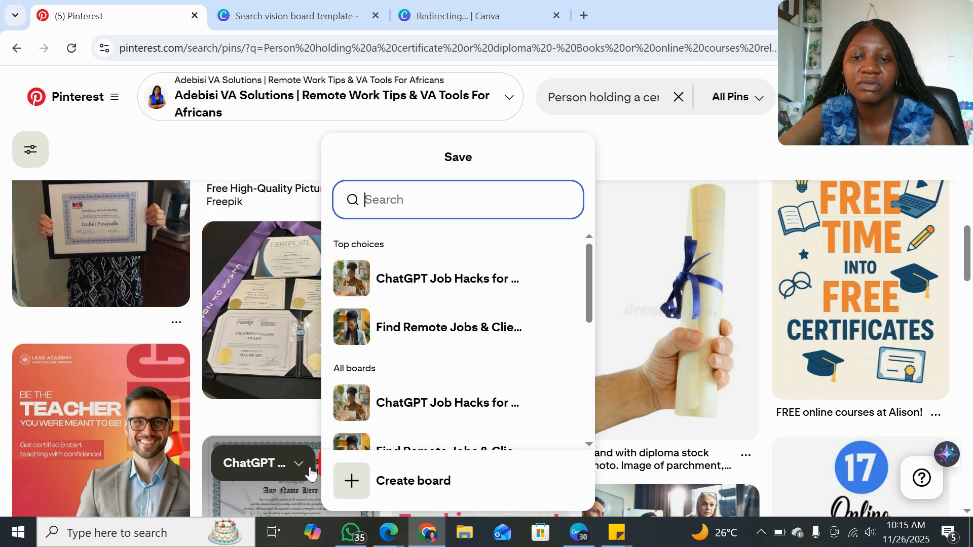
left_click(269, 505)
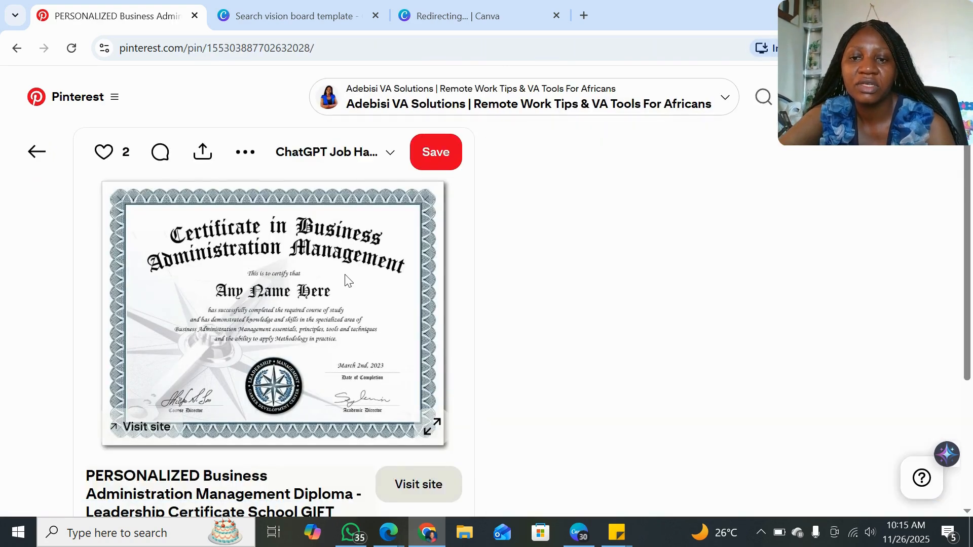
right_click(369, 268)
left_click(443, 332)
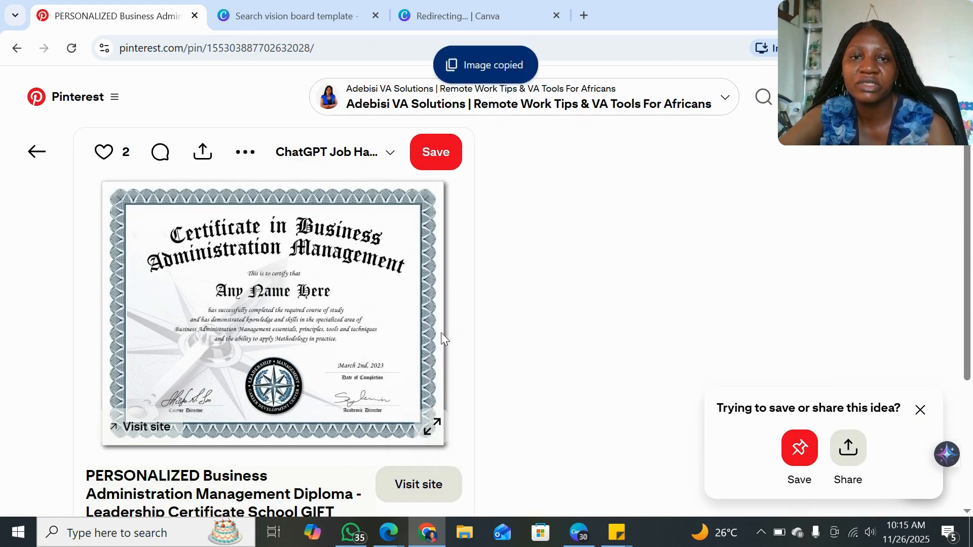
Step: Switch to Canva, paste the certificate on page 2, shrink it, and arrange it under the board title with "Skill Development:" centered below
left_click(582, 532)
left_click(658, 220)
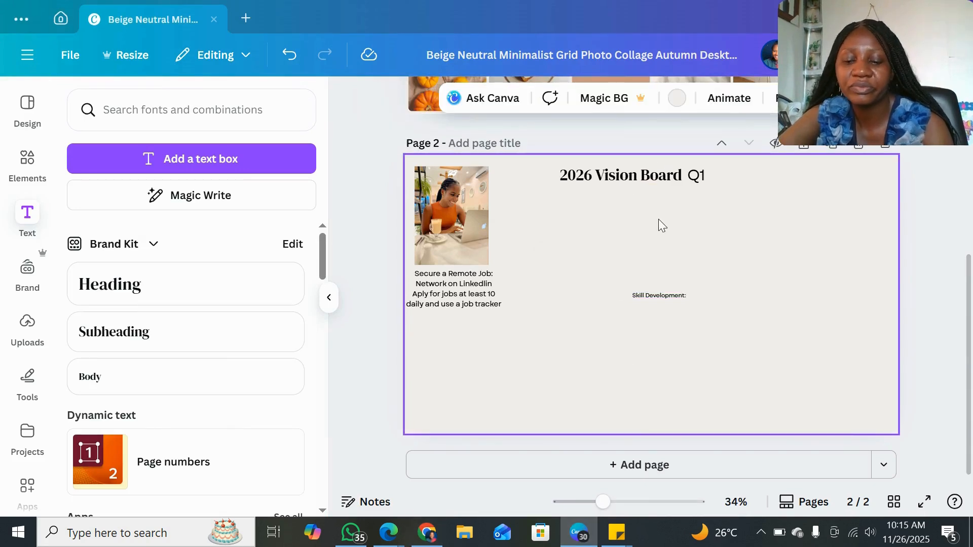
key("ctrl+v")
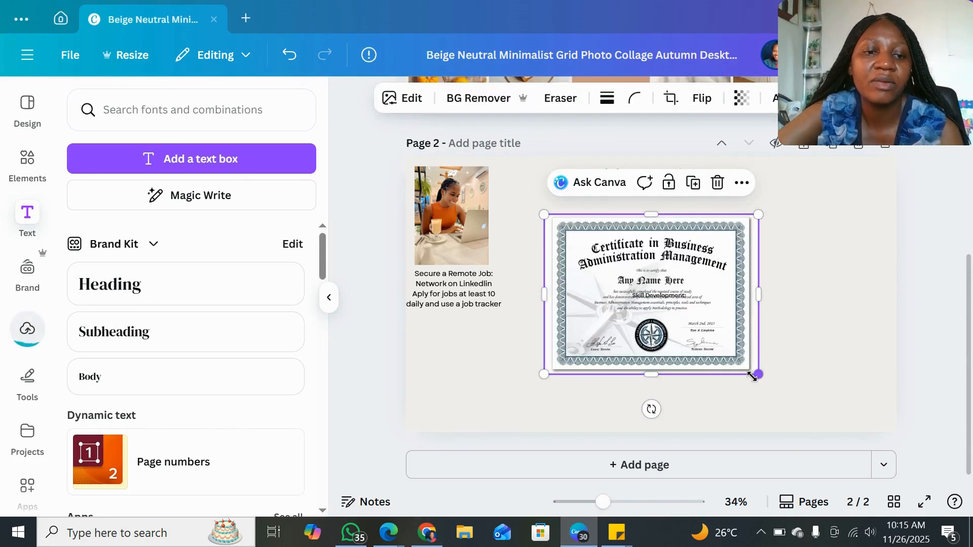
left_click_drag(757, 374, 680, 315)
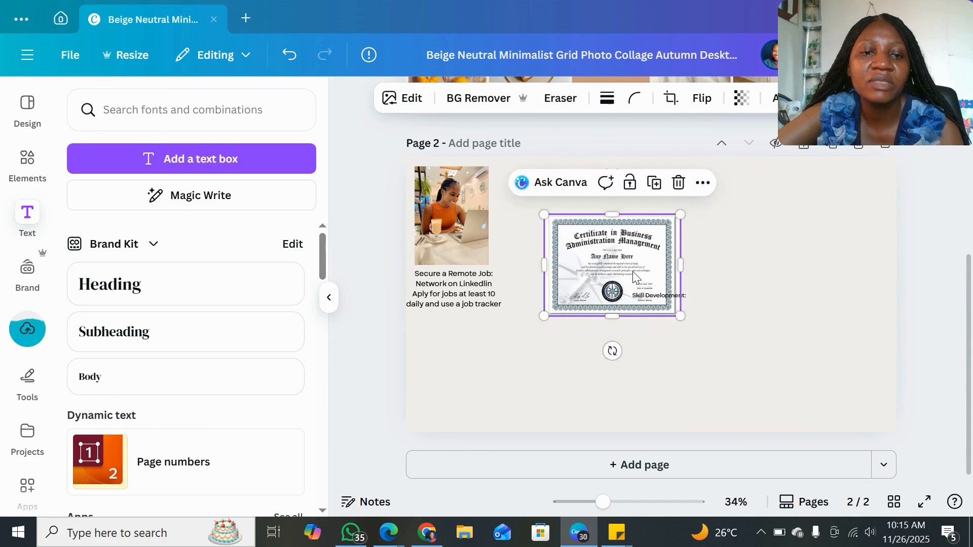
left_click_drag(630, 265, 652, 243)
left_click_drag(659, 296, 638, 298)
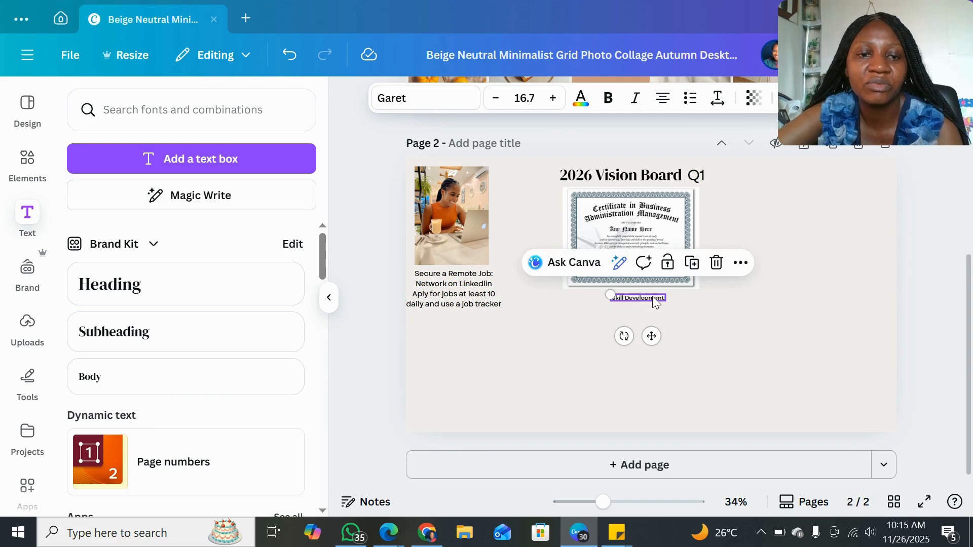
Step: Add a line reading "Apply for ALX Virtual Assistant program" below "Skill Development:" in the certificate's caption
left_click(653, 297)
left_click(654, 297)
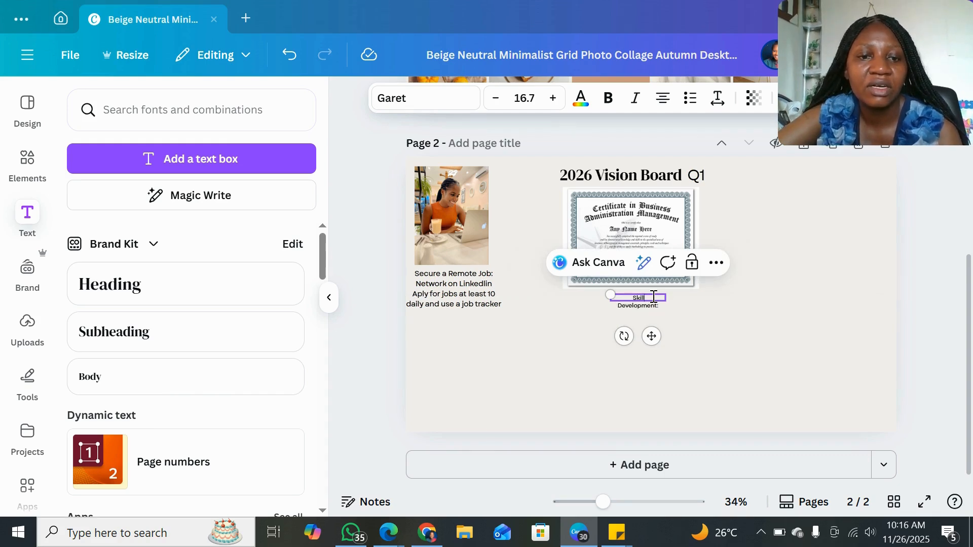
key("Return")
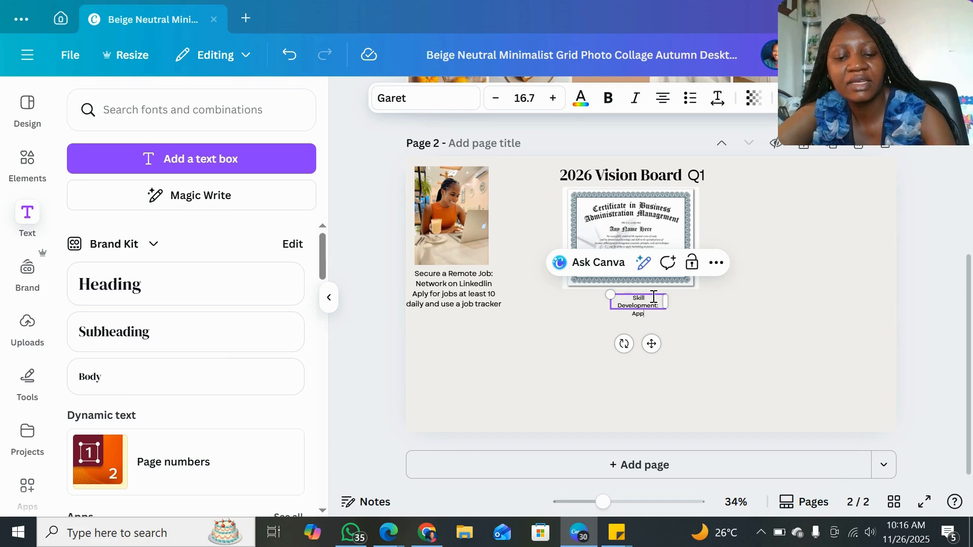
type("Apply for AK")
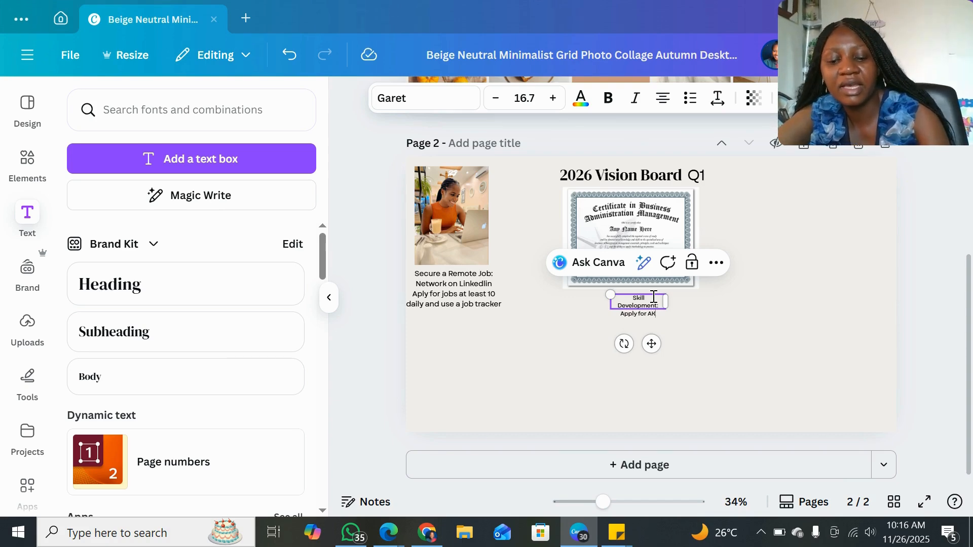
key("BackSpace")
type("LX")
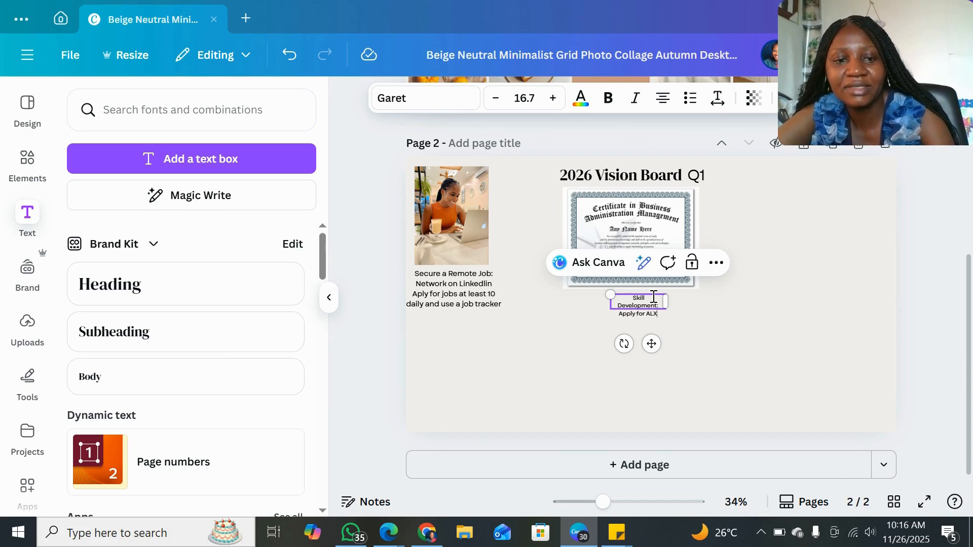
type(" Virtu")
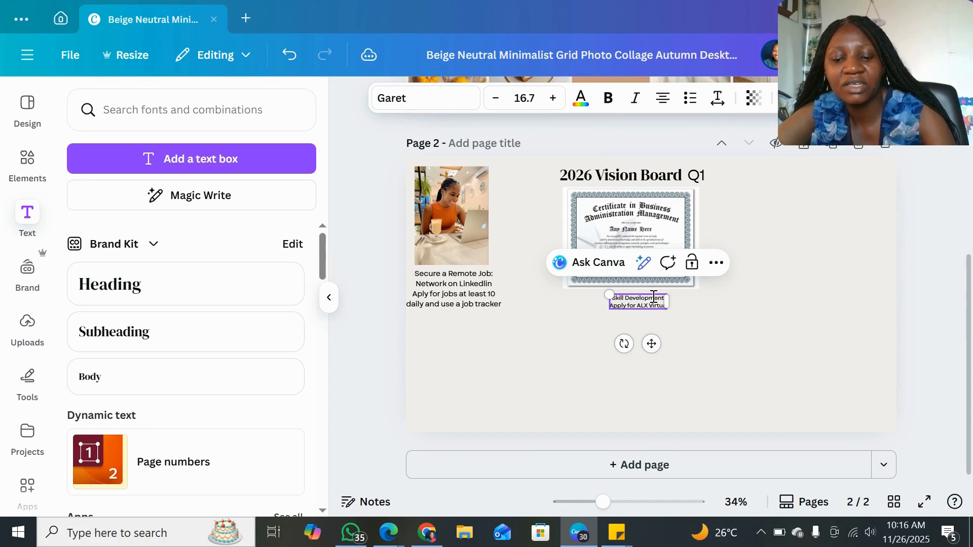
type("al Assistan")
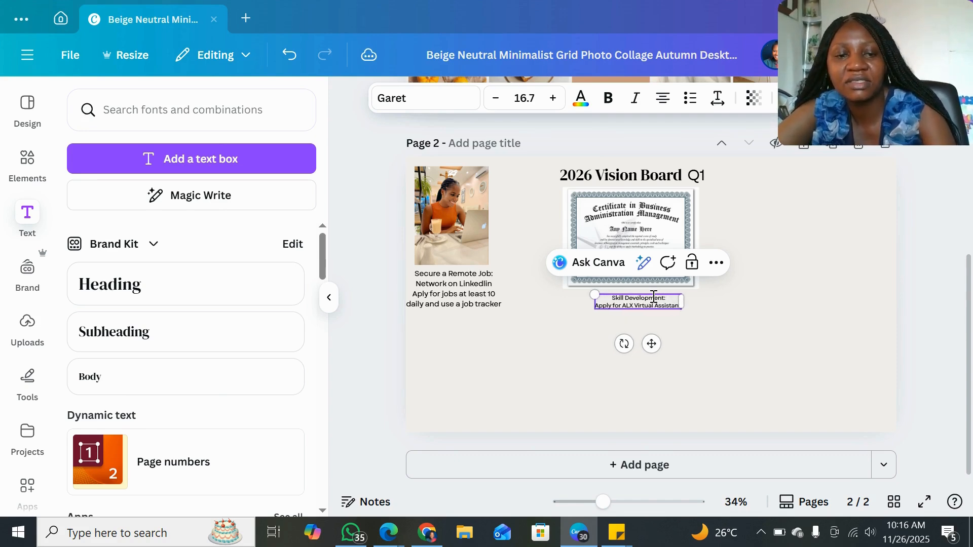
type("t program")
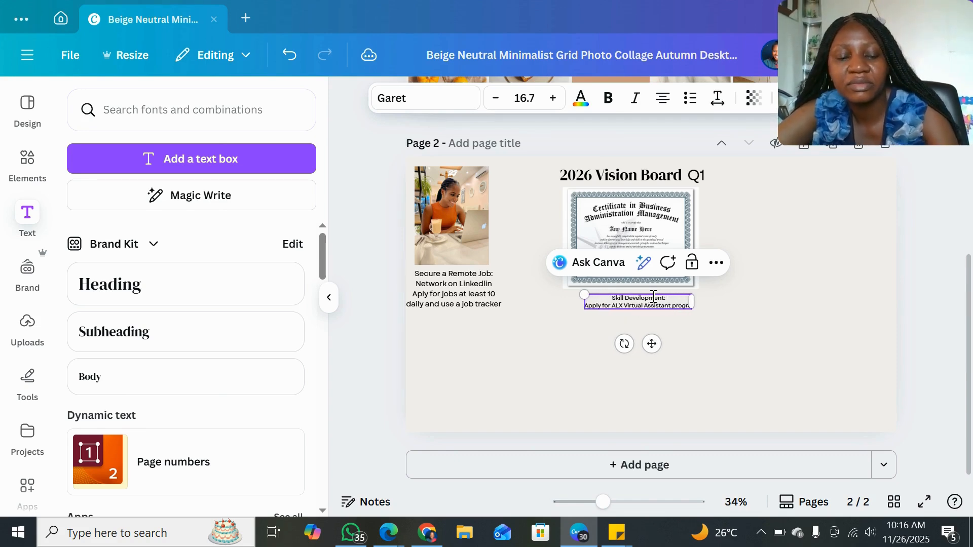
left_click(784, 336)
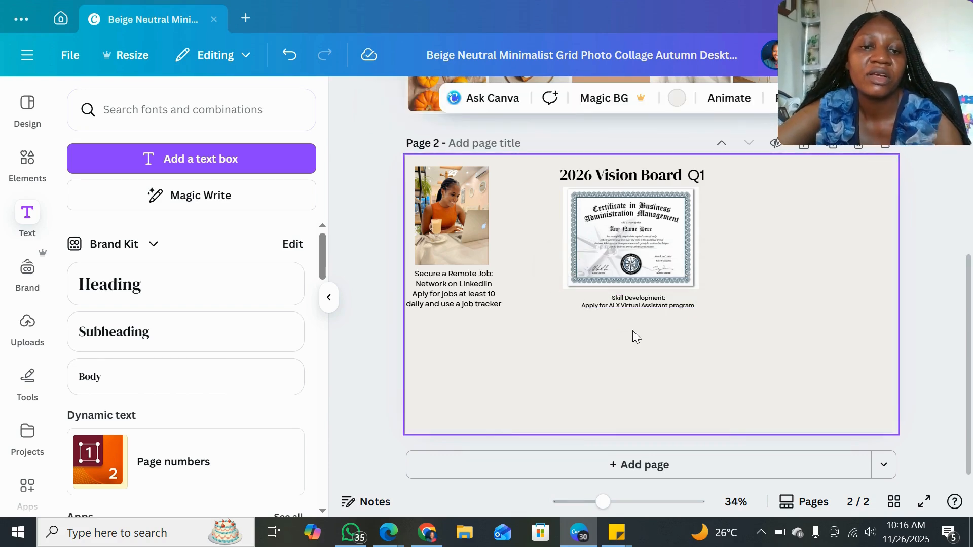
Step: Nudge the certificate's caption up slightly and move the remote-job photo and its caption down, level with the certificate
left_click(631, 303)
left_click_drag(631, 304, 625, 301)
left_click(808, 296)
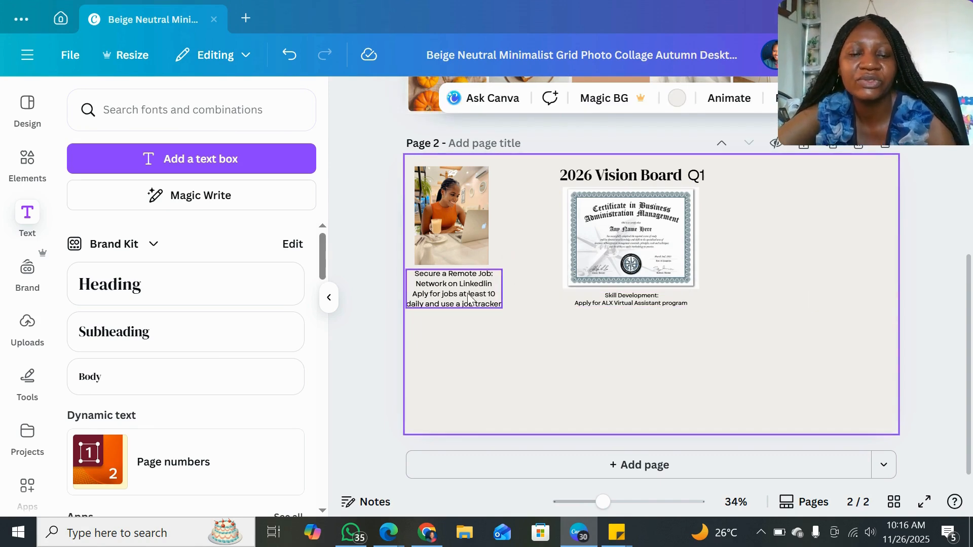
left_click_drag(466, 293, 474, 309)
left_click_drag(455, 197, 463, 221)
left_click(768, 282)
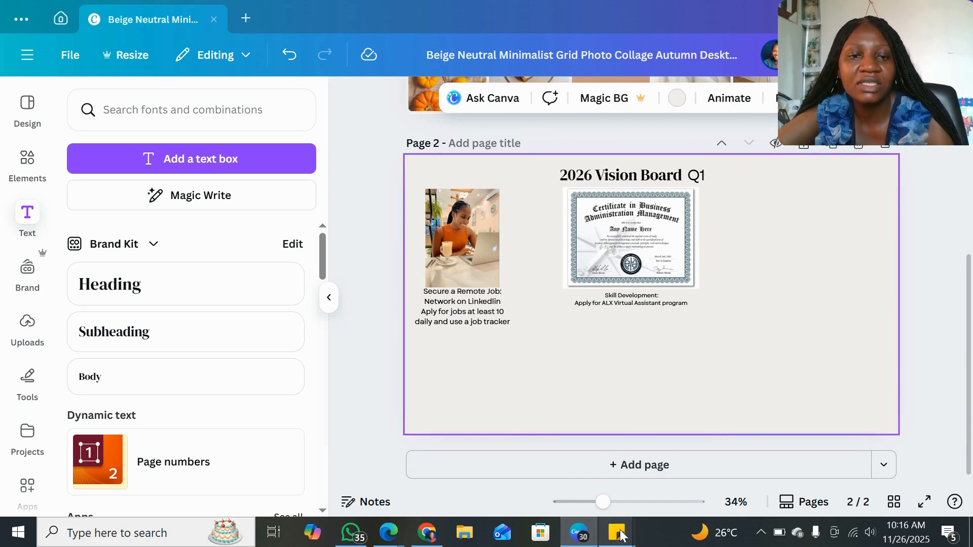
Step: Copy the "Network Expansion:" heading from the sticky note, paste it on page 2 in Canva, and place it right of the certificate's caption
mouse_move(623, 536)
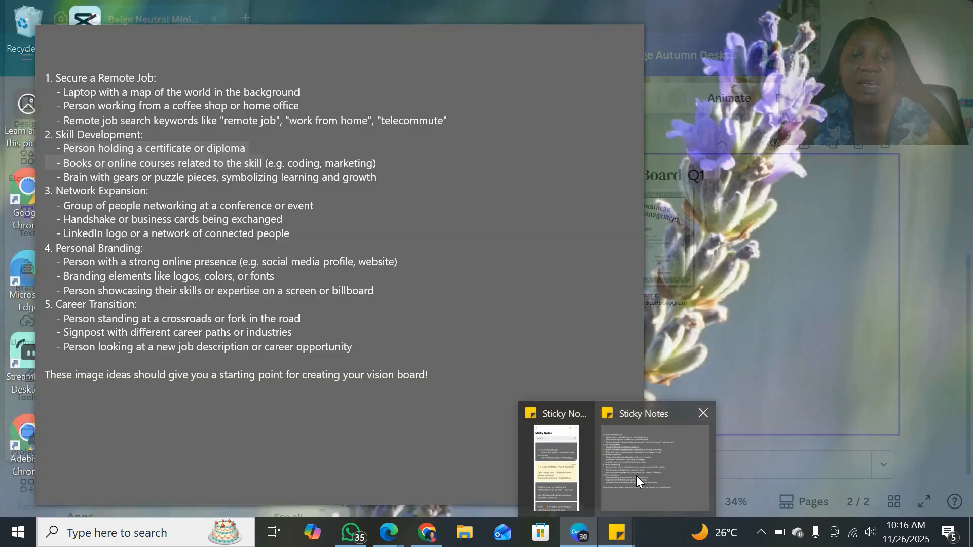
left_click(637, 475)
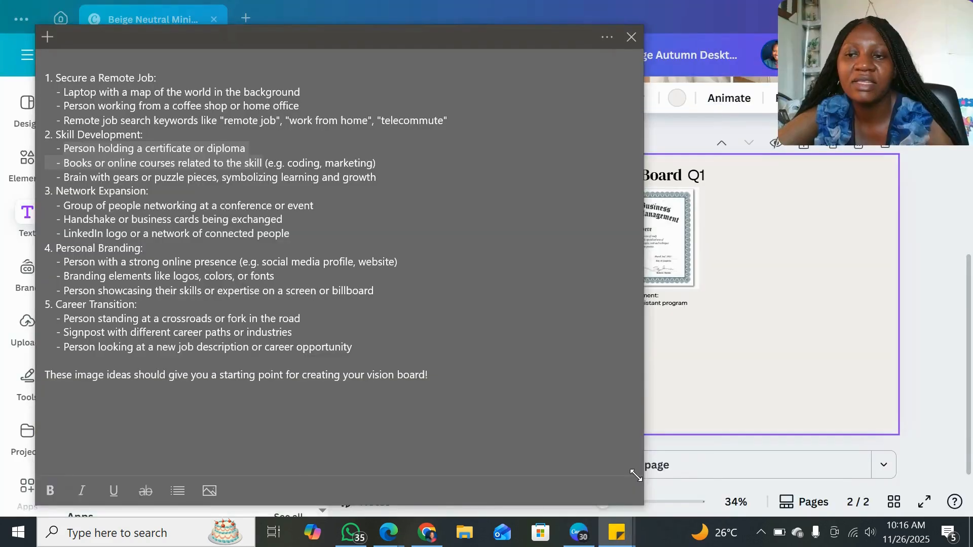
left_click_drag(151, 191, 60, 189)
key("ctrl+c")
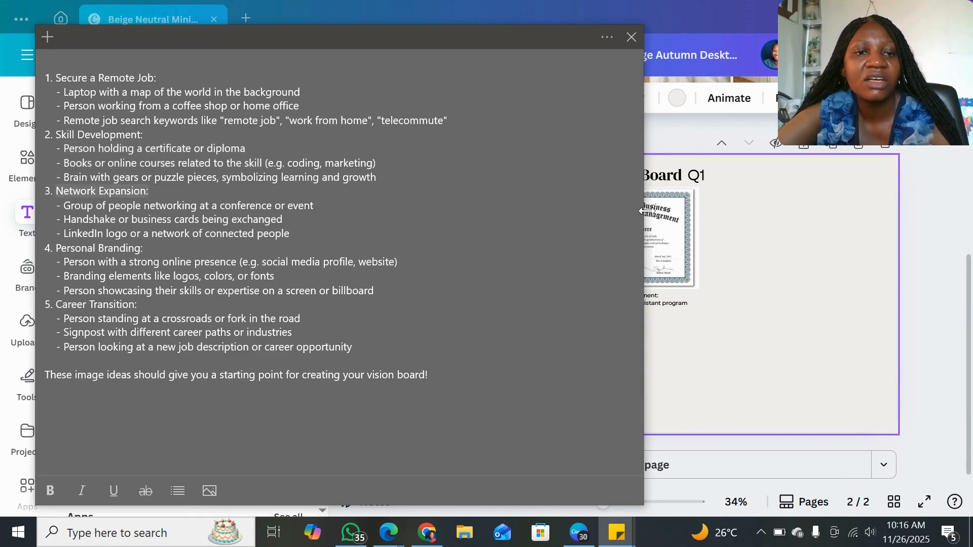
left_click(775, 274)
key("ctrl+v")
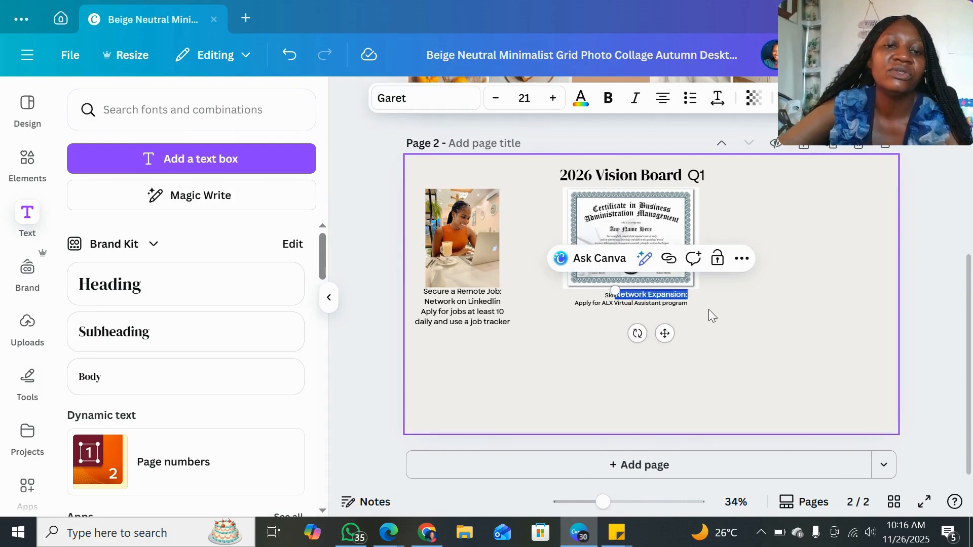
left_click_drag(685, 334, 824, 330)
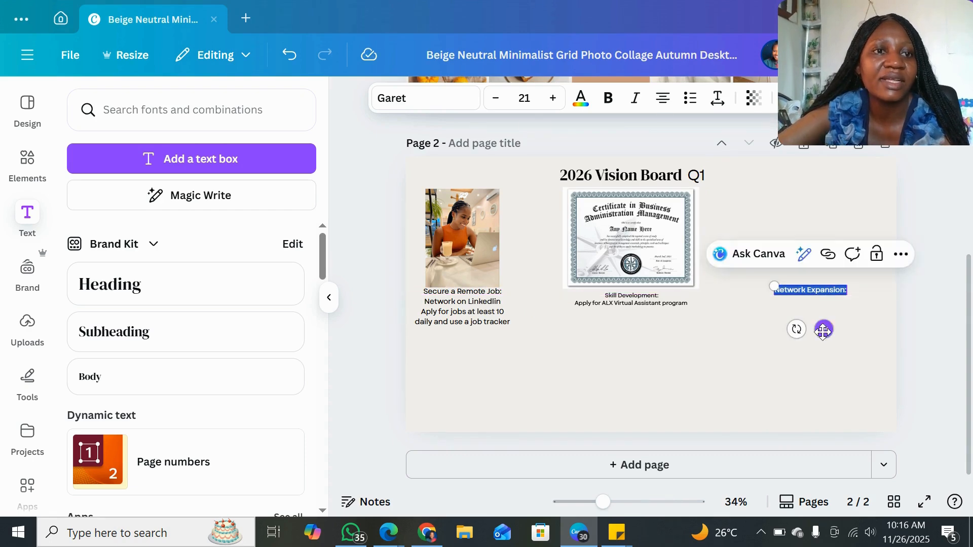
Step: Add a line reading "Attend virtual and in-person networking event" below "Network Expansion:" in the new caption
left_click(834, 290)
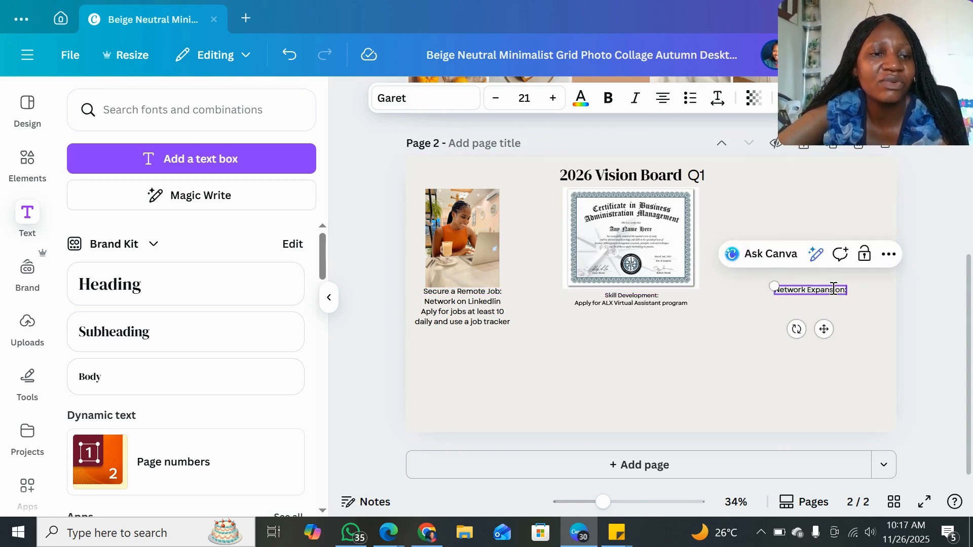
key("Return")
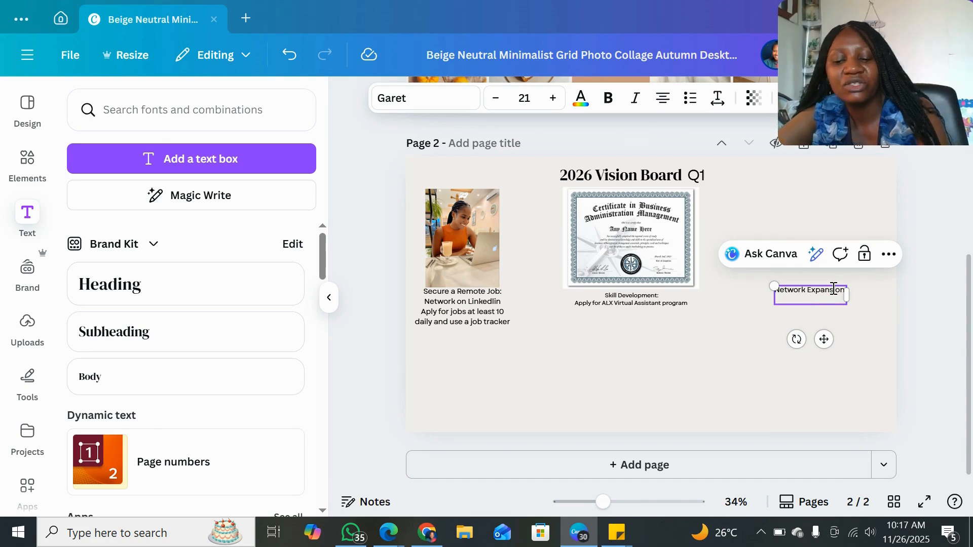
type("Attend")
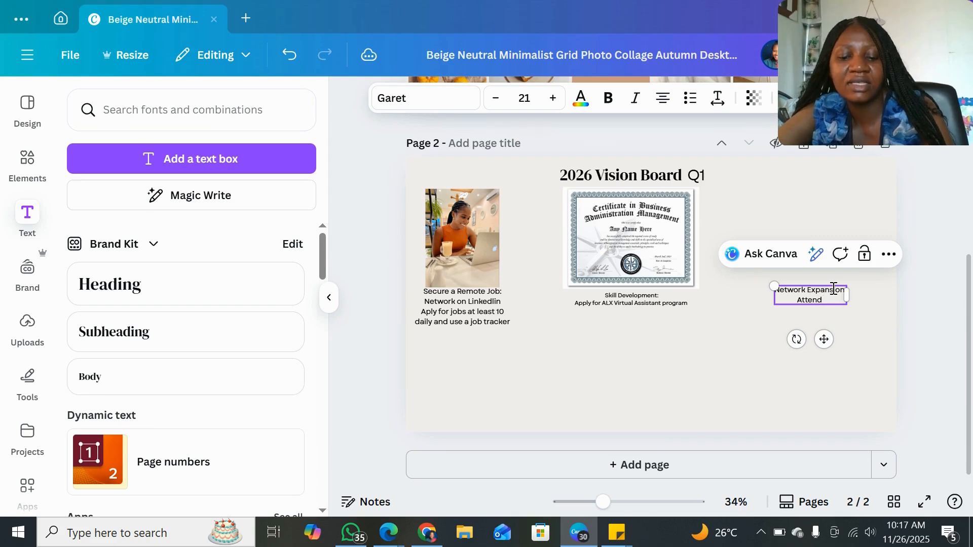
type(" virtual a")
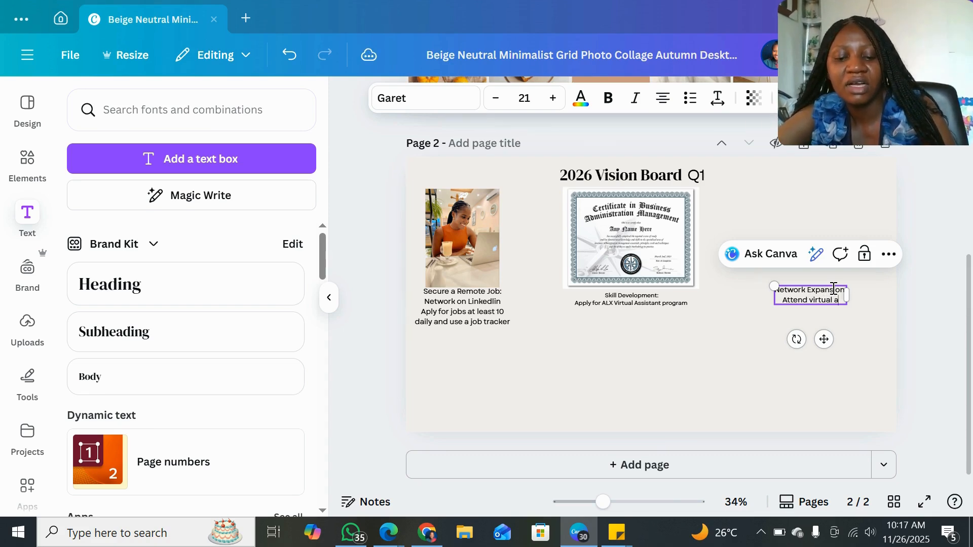
type("nd in-")
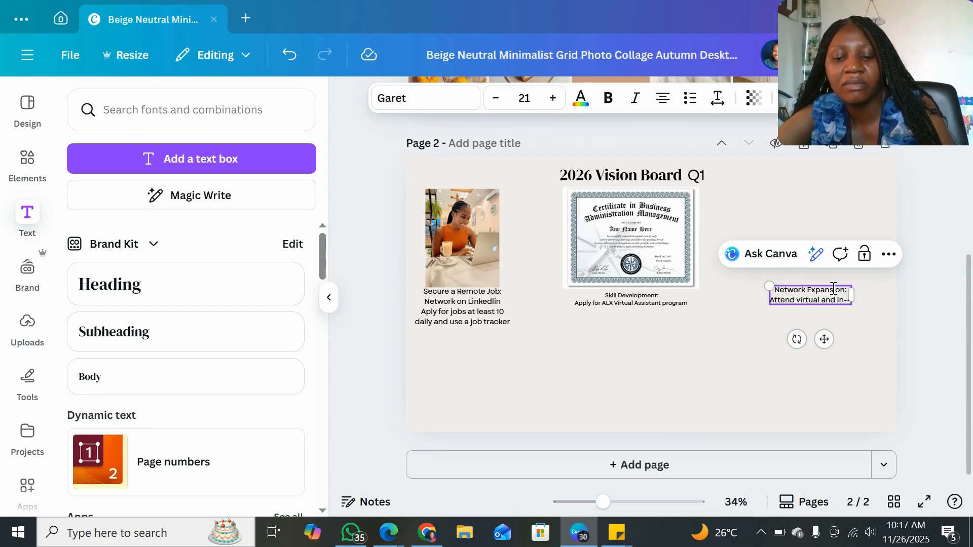
type("pe")
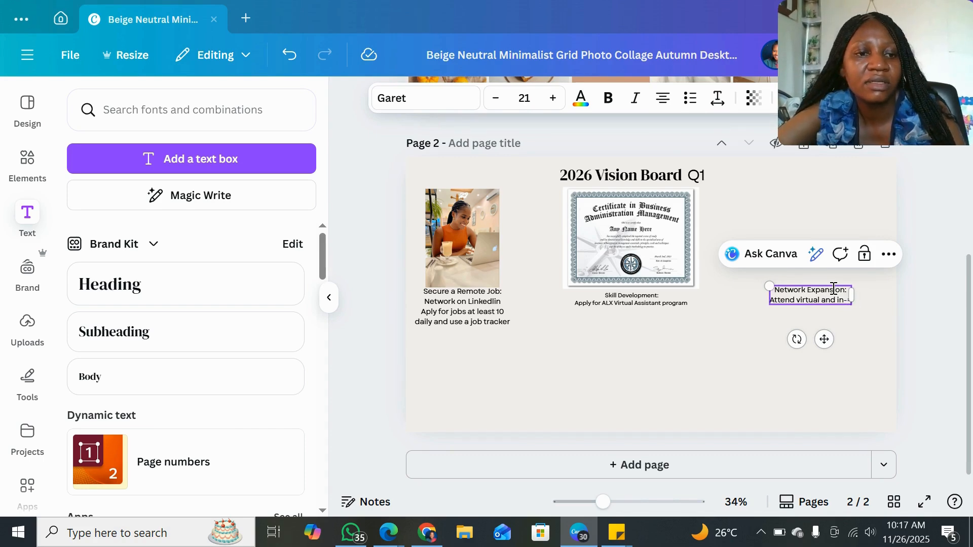
type("rson")
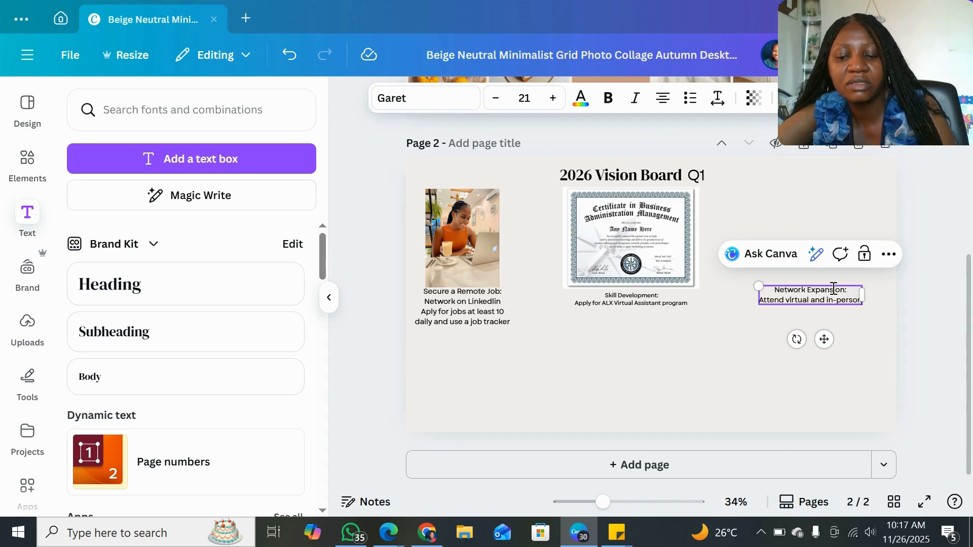
type(" networking even")
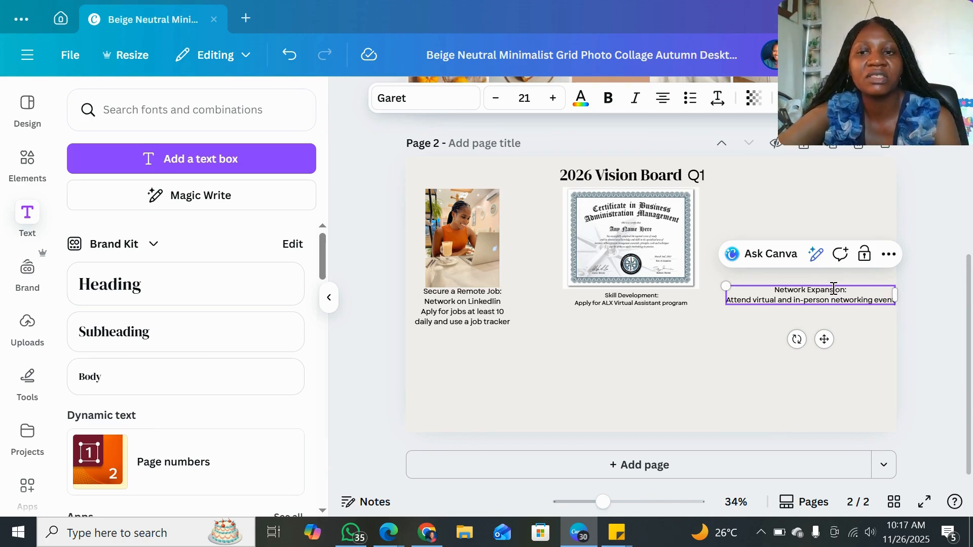
Step: Narrow the "Network Expansion:" caption so its action step wraps onto two lines, and nudge it down level with the certificate's caption
left_click(330, 304)
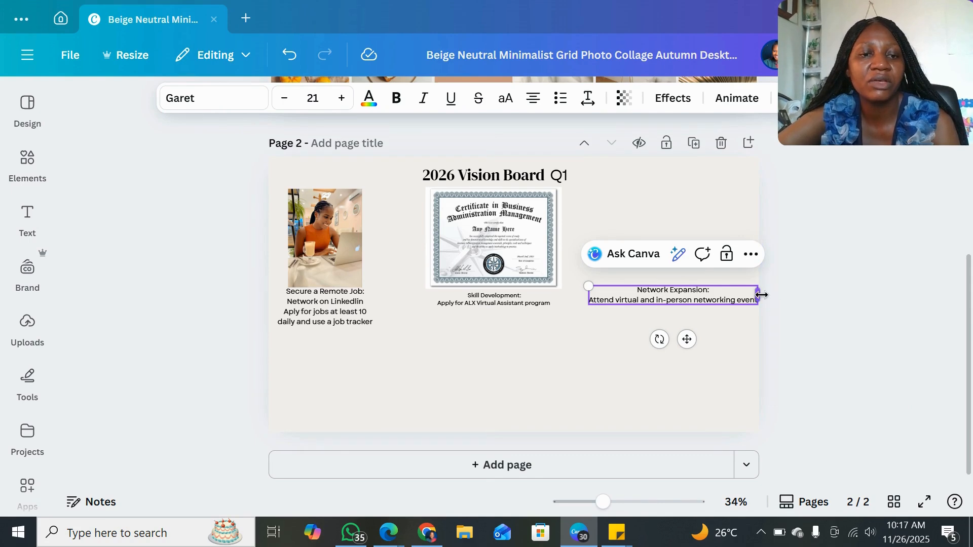
left_click_drag(762, 295, 732, 299)
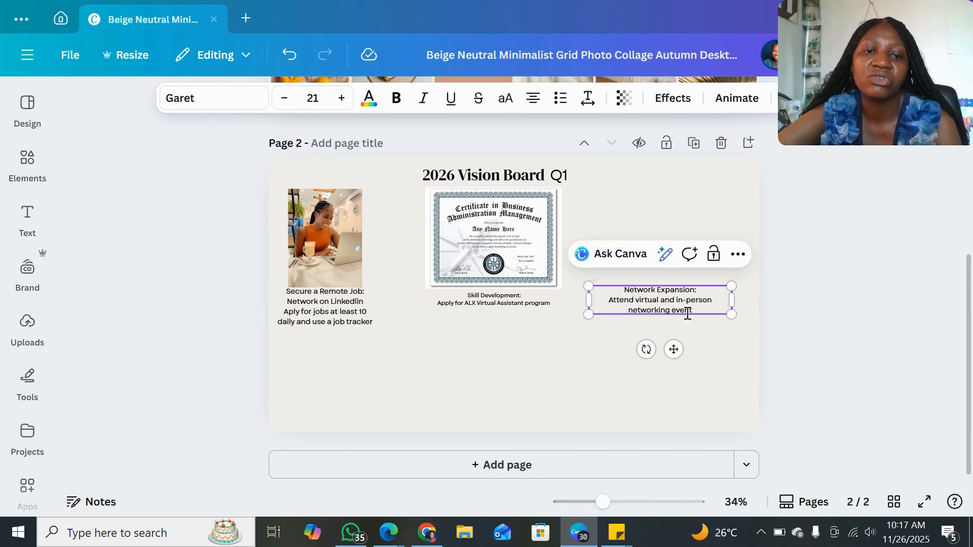
mouse_move(669, 348)
left_mouse_down()
mouse_move(667, 365)
mouse_move(670, 355)
left_mouse_up()
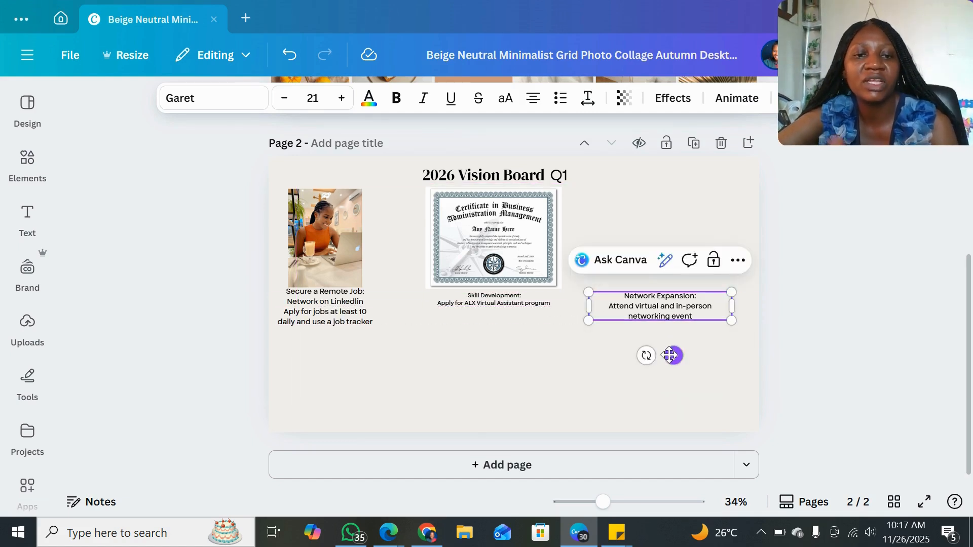